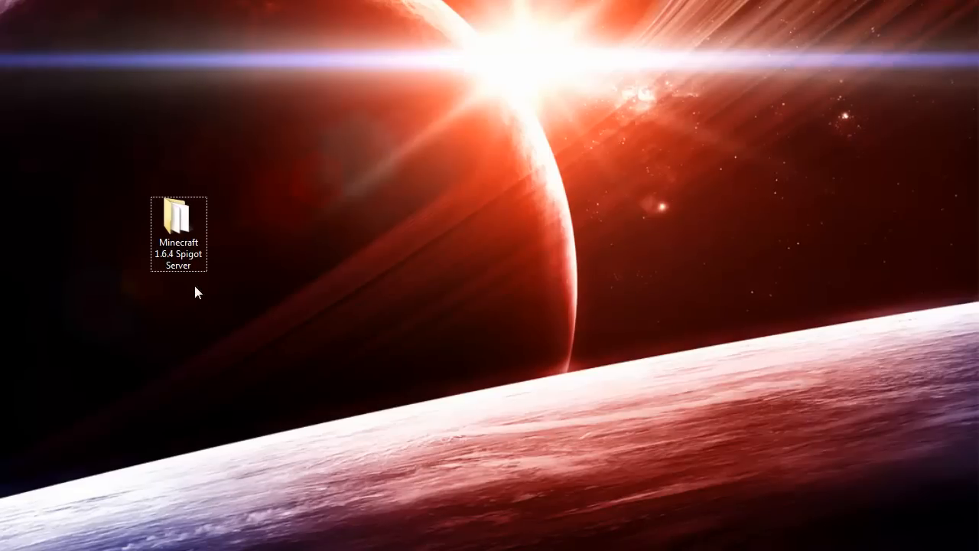
{"action": "left_click_drag", "start_coordinate": [193, 246], "coordinate": [191, 179]}
{"action": "left_click", "coordinate": [182, 277]}
{"action": "left_click_drag", "start_coordinate": [232, 240], "coordinate": [119, 86]}
{"action": "mouse_move", "coordinate": [83, 50]}
{"action": "left_mouse_down"}
{"action": "mouse_move", "coordinate": [233, 137]}
{"action": "mouse_move", "coordinate": [297, 253]}
{"action": "mouse_move", "coordinate": [228, 213]}
{"action": "mouse_move", "coordinate": [72, 35]}
{"action": "left_mouse_up"}
{"action": "left_click", "coordinate": [239, 236]}
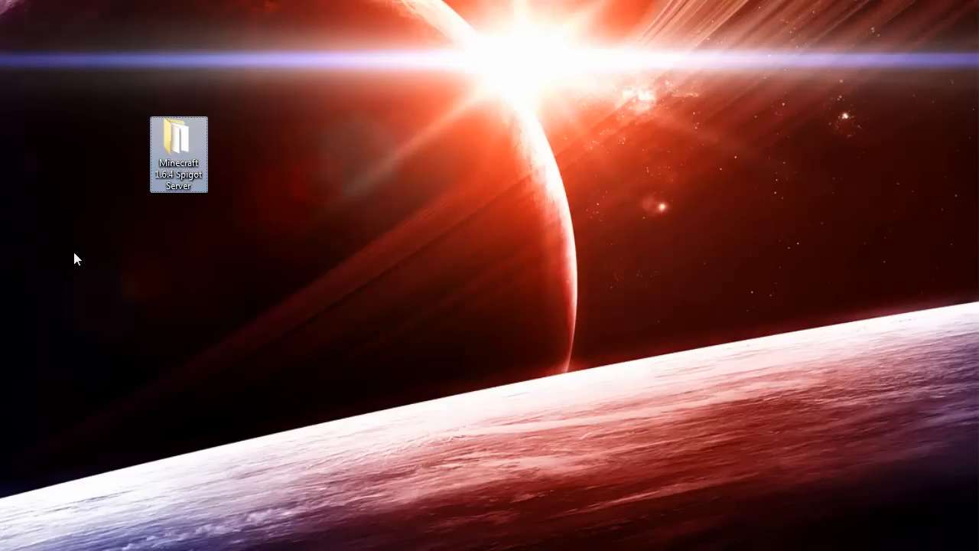
{"action": "left_click", "coordinate": [144, 246]}
{"action": "left_click", "coordinate": [180, 162]}
{"action": "left_click", "coordinate": [100, 221]}
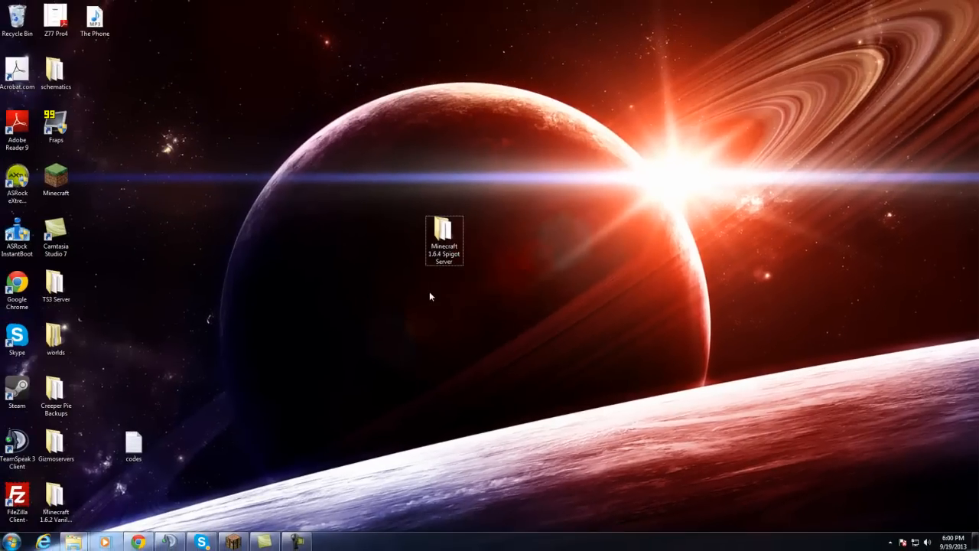
Switch to Chrome and review the open Notepad++, WinRAR and Spigot download pages, then minimize the browser
{"action": "left_click", "coordinate": [139, 542]}
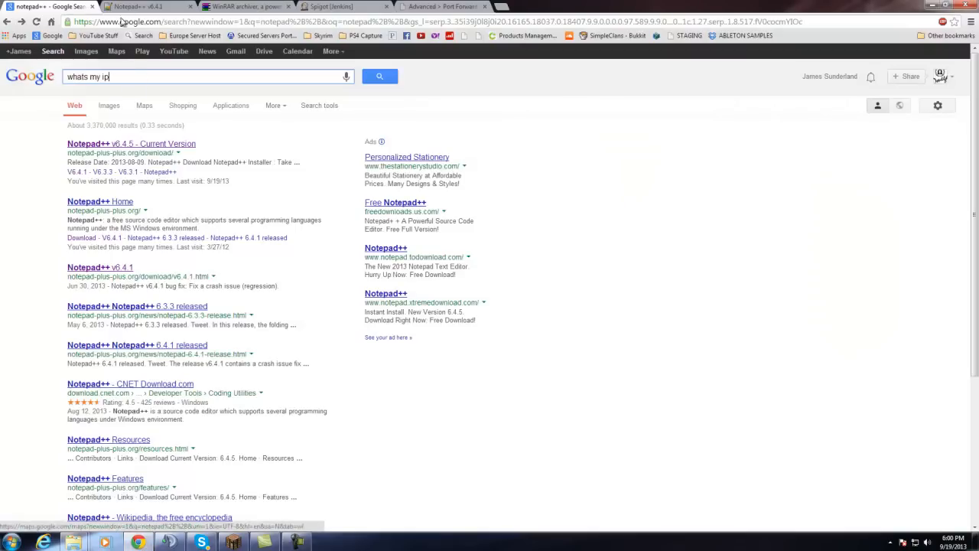
{"action": "left_click", "coordinate": [150, 6]}
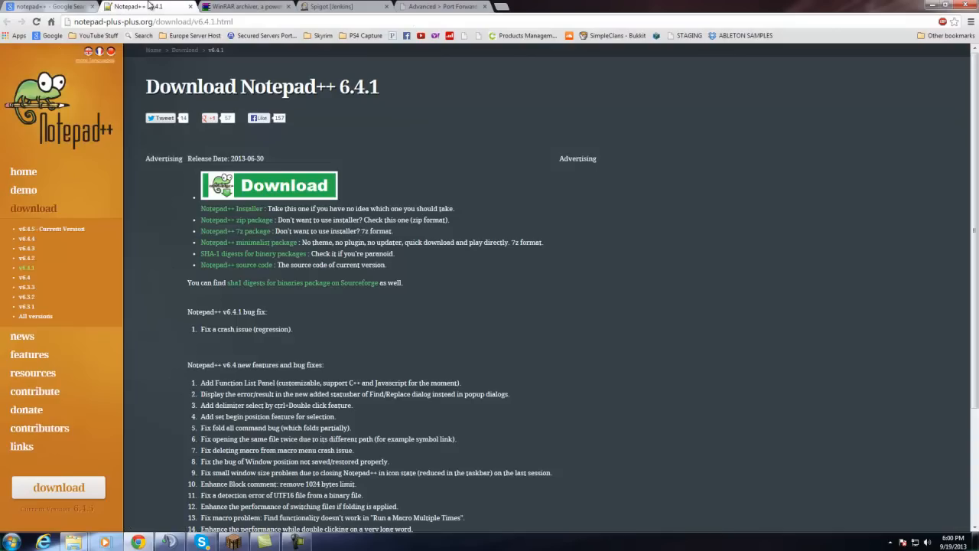
{"action": "left_click", "coordinate": [242, 7]}
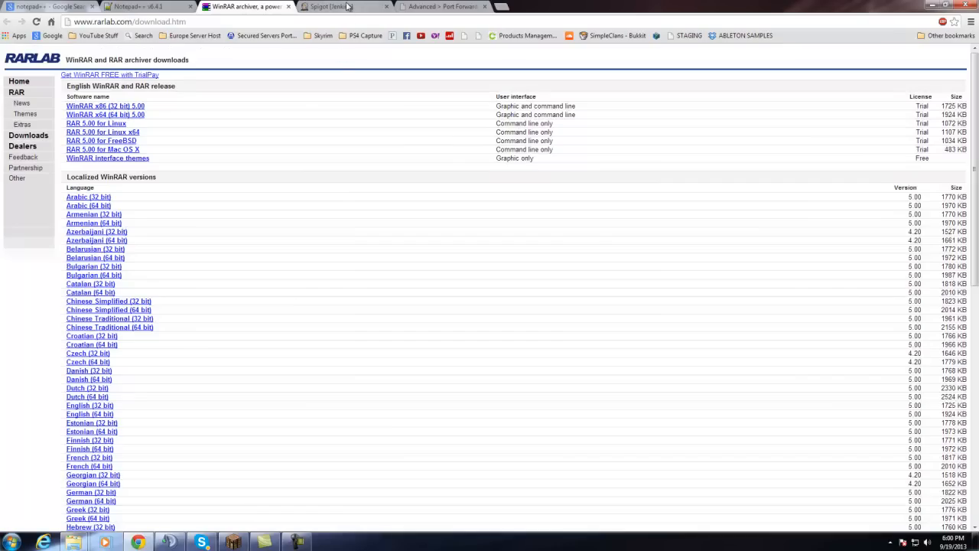
{"action": "left_click", "coordinate": [348, 6]}
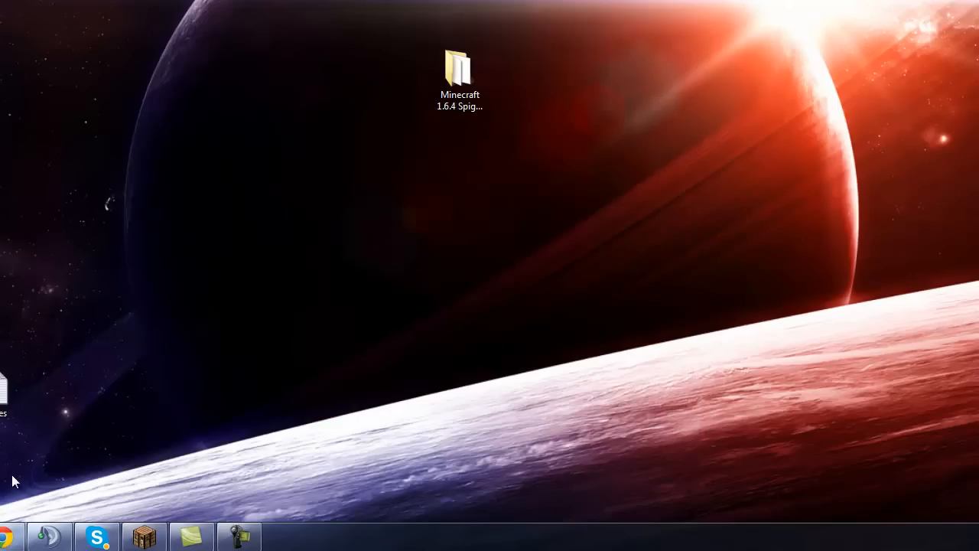
{"action": "left_click", "coordinate": [6, 538]}
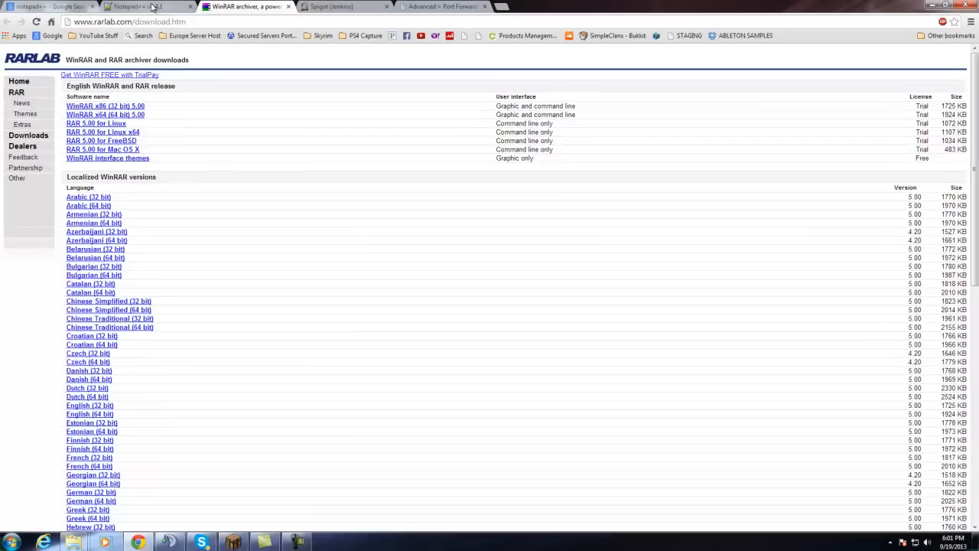
{"action": "left_click", "coordinate": [151, 7]}
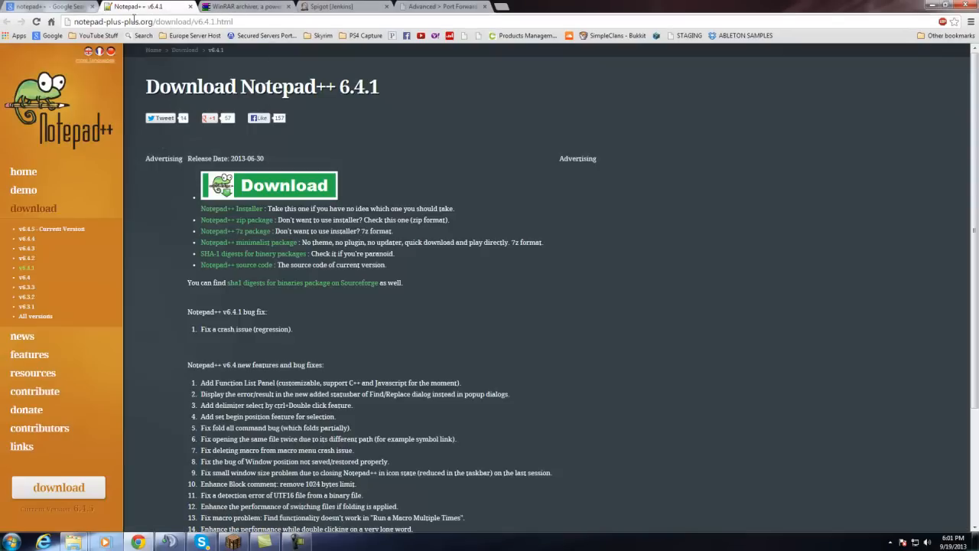
{"action": "left_click", "coordinate": [330, 7]}
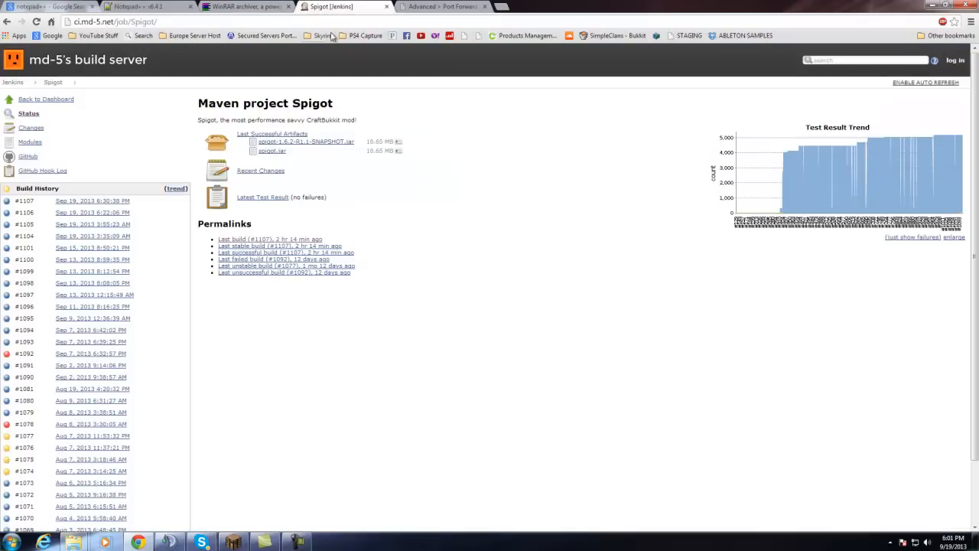
{"action": "left_click", "coordinate": [138, 542]}
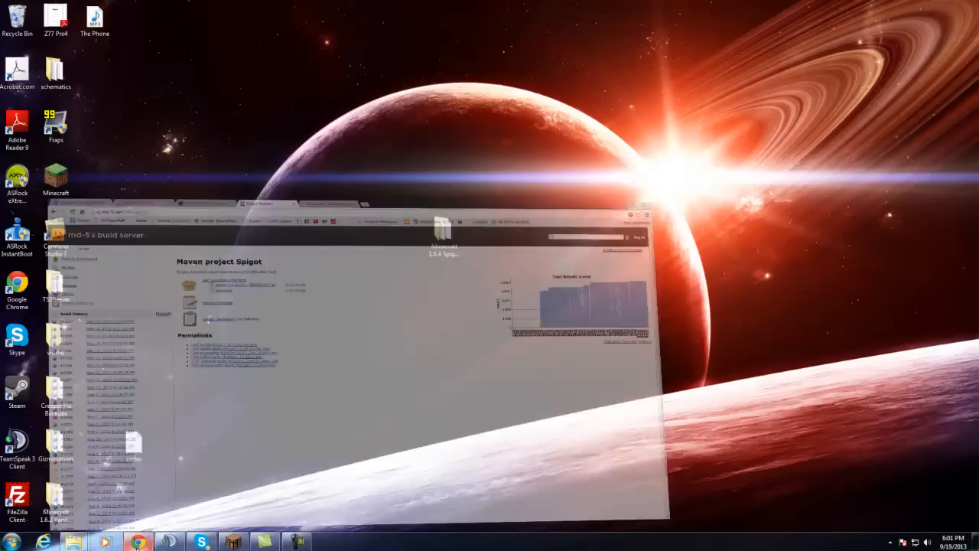
Open the Minecraft 1.6.4 Spigot Server folder from the desktop and reposition its window so it is fully visible
{"action": "double_click", "coordinate": [445, 254]}
{"action": "left_click_drag", "start_coordinate": [458, 206], "coordinate": [651, 275]}
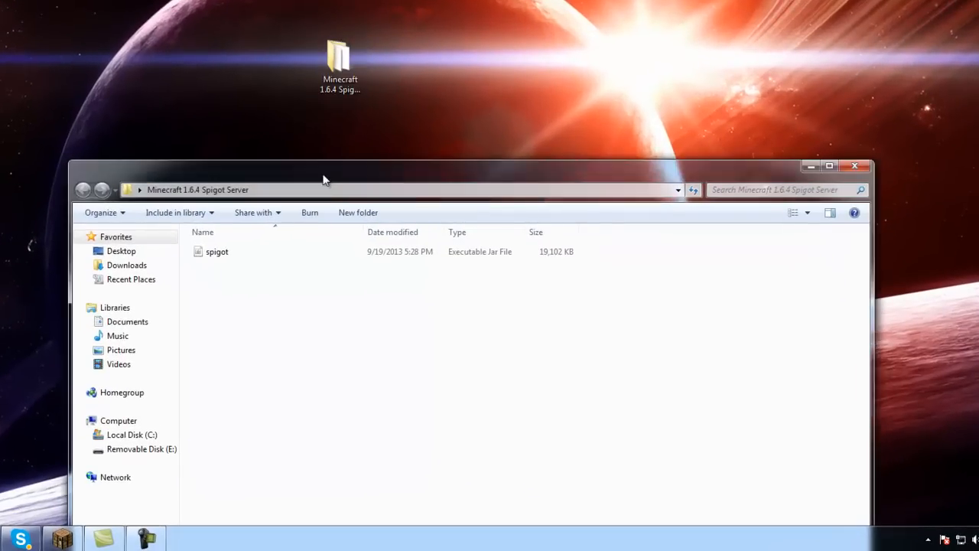
{"action": "left_click_drag", "start_coordinate": [323, 180], "coordinate": [343, 125]}
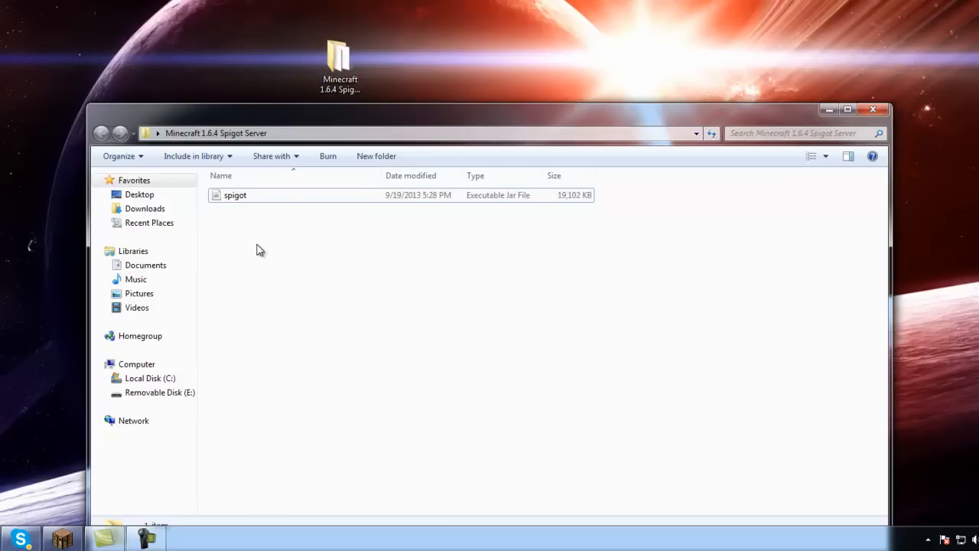
{"action": "left_click_drag", "start_coordinate": [250, 112], "coordinate": [233, 42]}
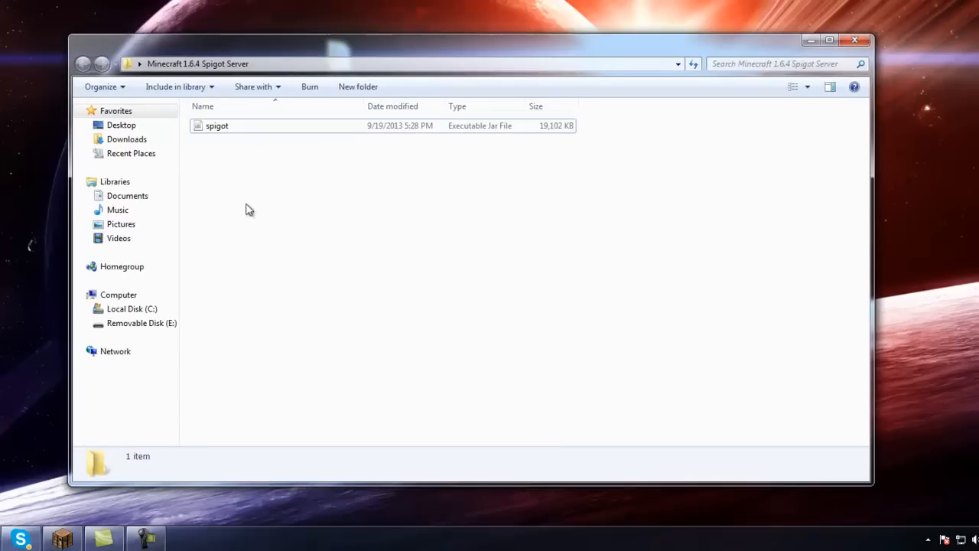
Create a text document with the default name in the server folder and open it
{"action": "right_click", "coordinate": [222, 172]}
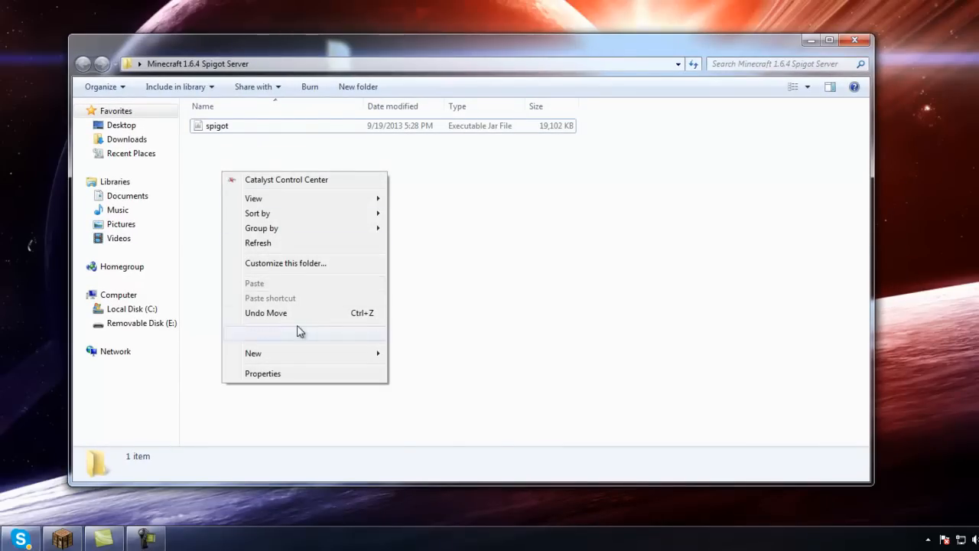
{"action": "mouse_move", "coordinate": [314, 354]}
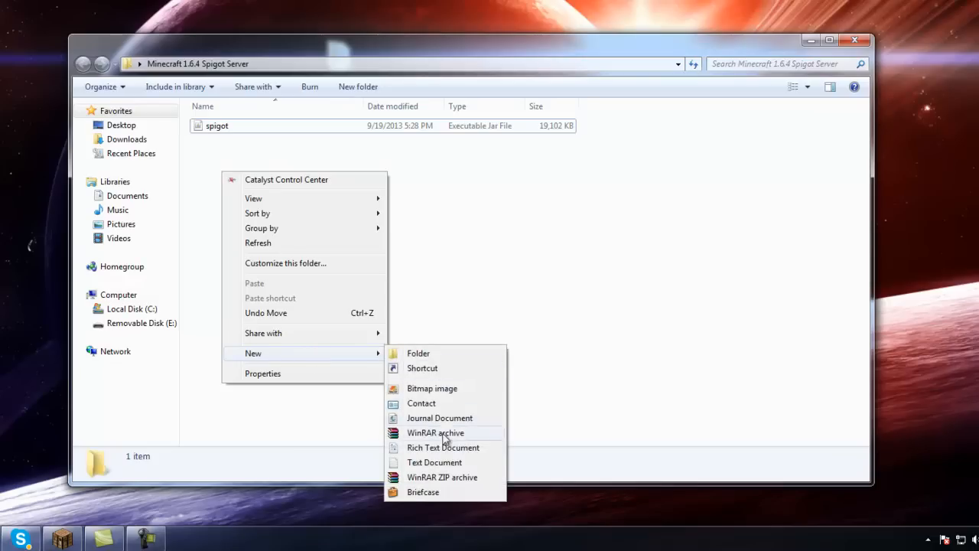
{"action": "left_click", "coordinate": [434, 463]}
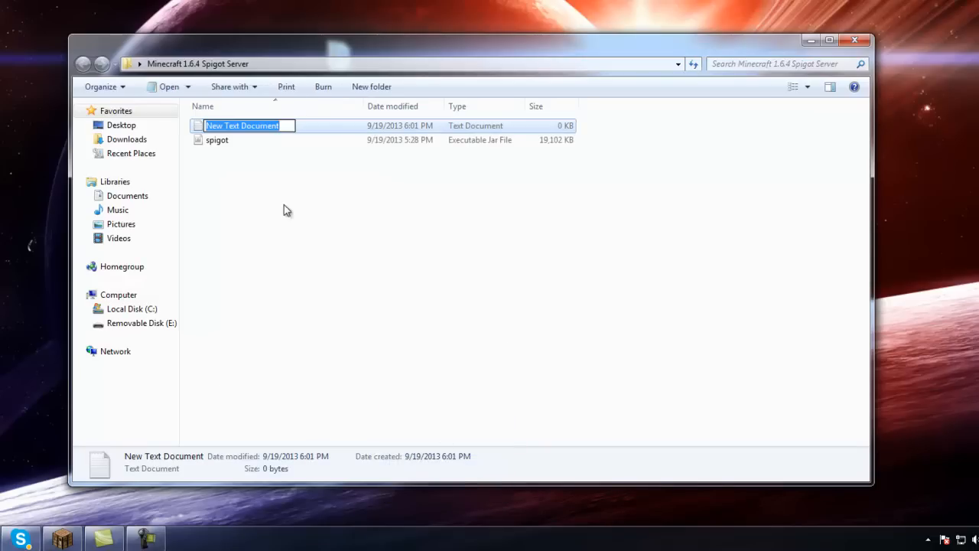
{"action": "left_click", "coordinate": [245, 161]}
{"action": "double_click", "coordinate": [226, 127]}
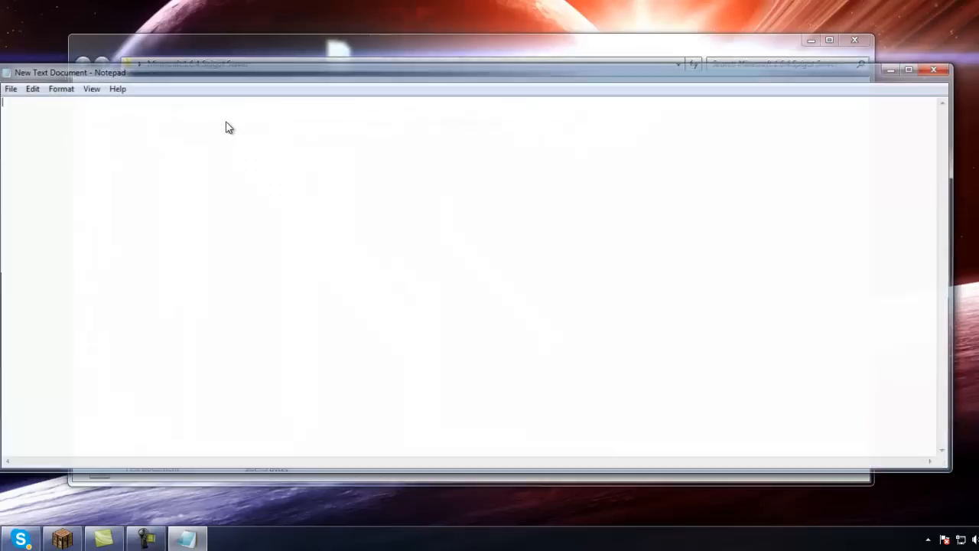
{"action": "type", "text": "24.6.68.106"}
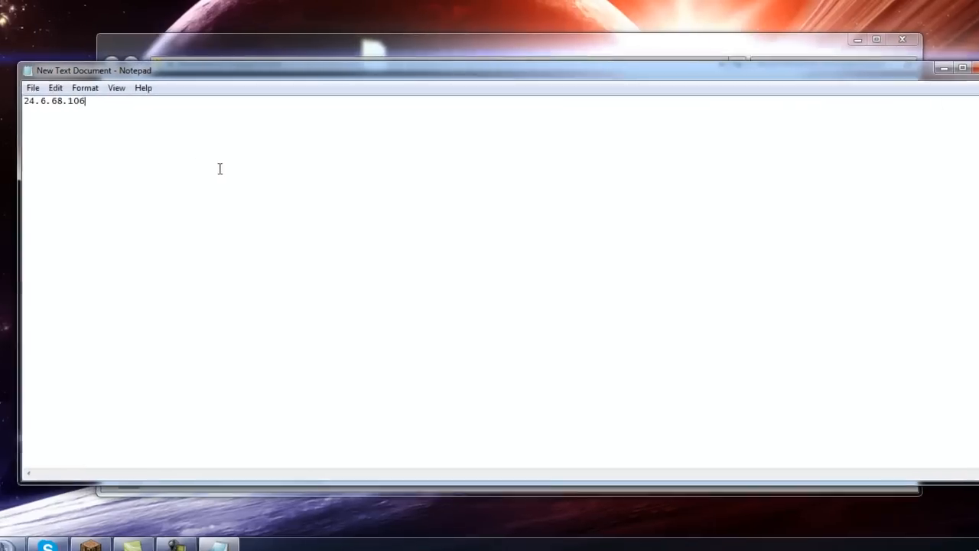
{"action": "key", "text": "ctrl+a"}
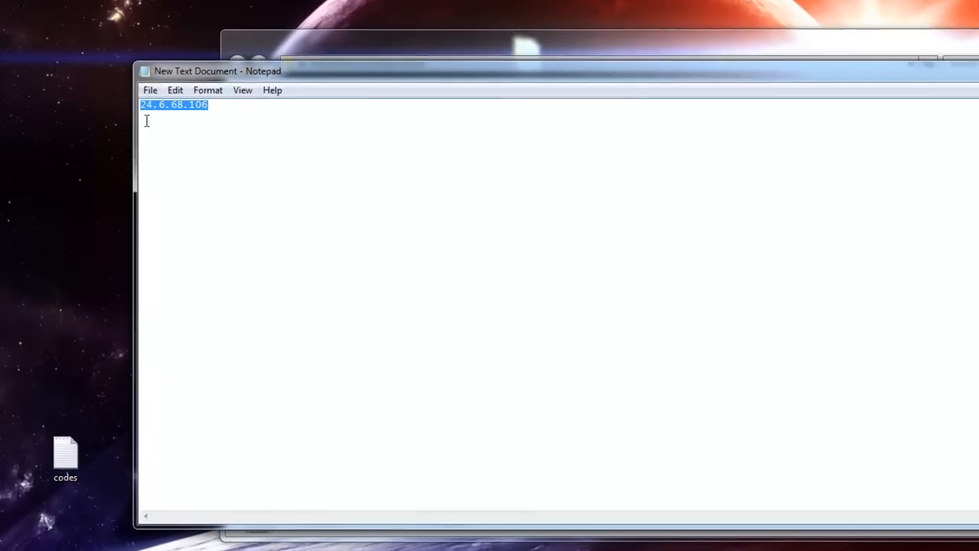
{"action": "key", "text": "BackSpace"}
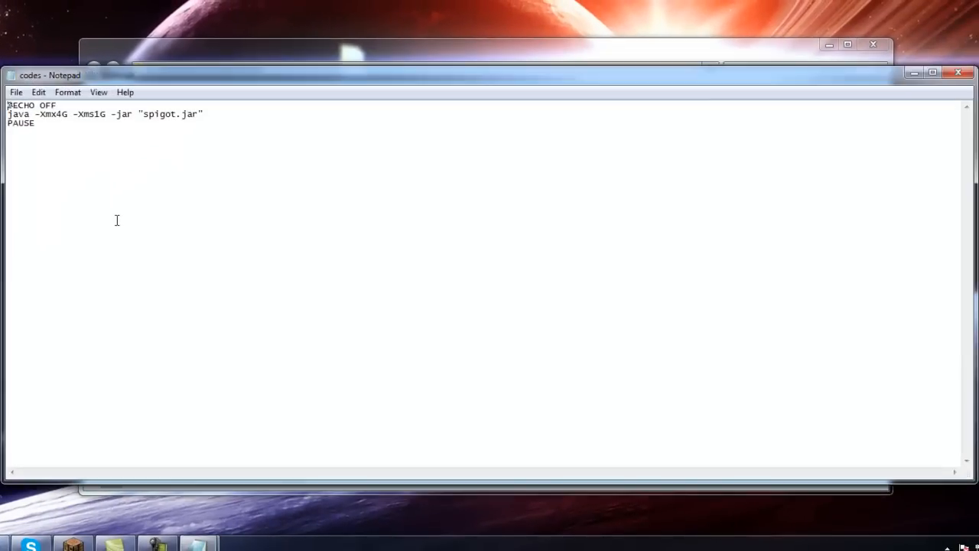
{"action": "key", "text": "ctrl+a"}
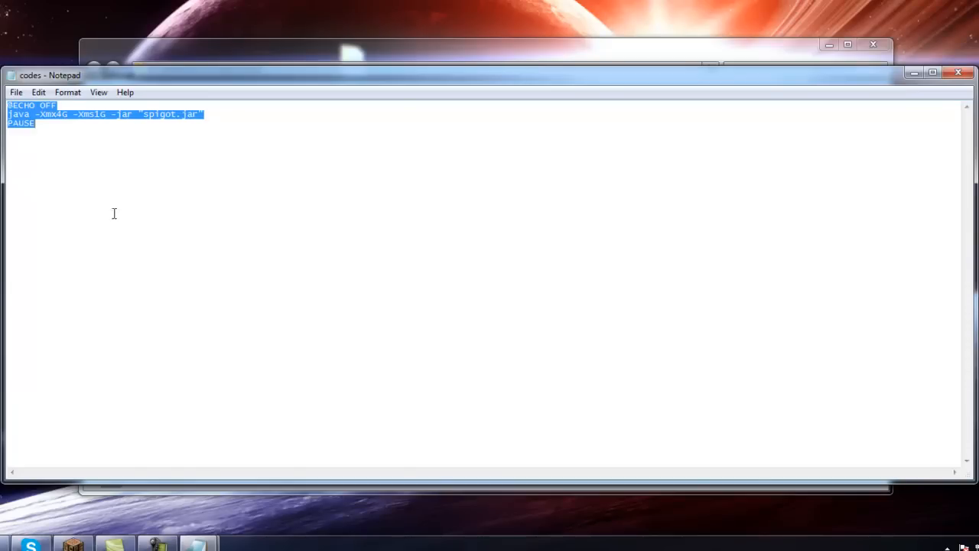
{"action": "right_click", "coordinate": [27, 117]}
{"action": "left_click", "coordinate": [76, 157]}
{"action": "left_click", "coordinate": [958, 72]}
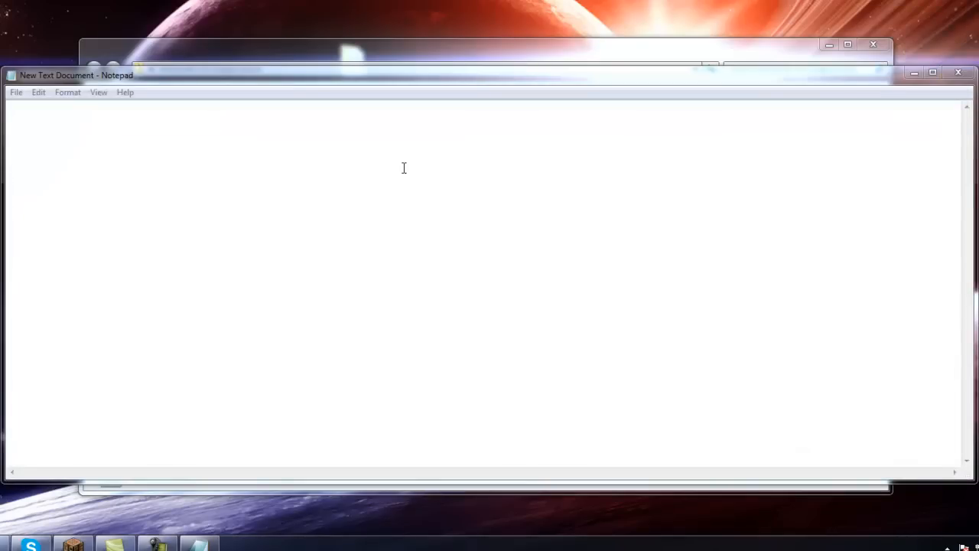
{"action": "key", "text": "ctrl+v"}
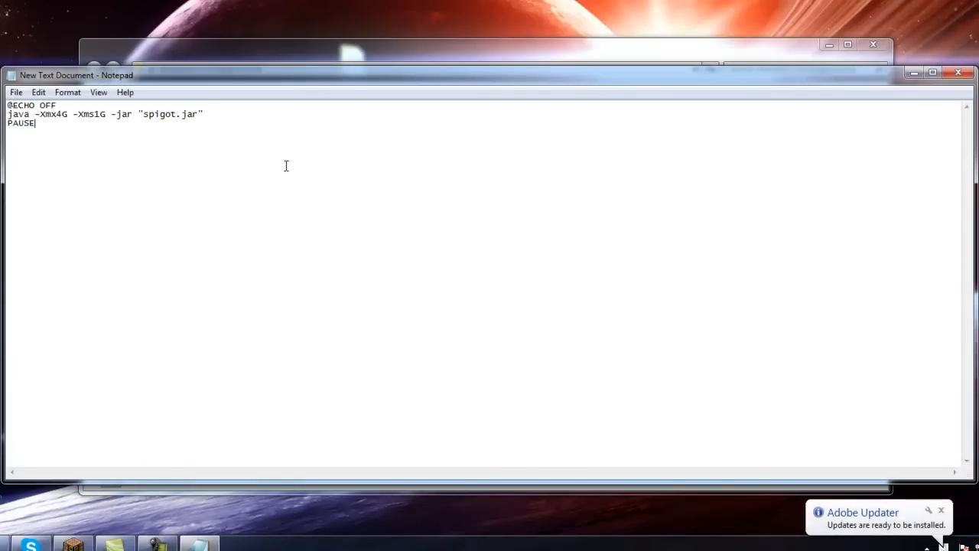
Save the script as start.bat with file type All Files in the server folder, and close Notepad
{"action": "left_click", "coordinate": [16, 93]}
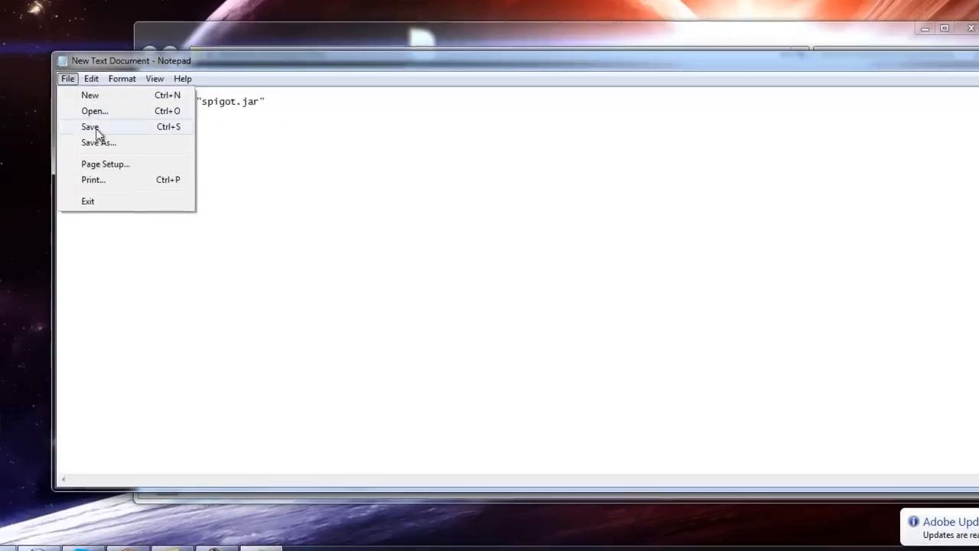
{"action": "left_click", "coordinate": [40, 153]}
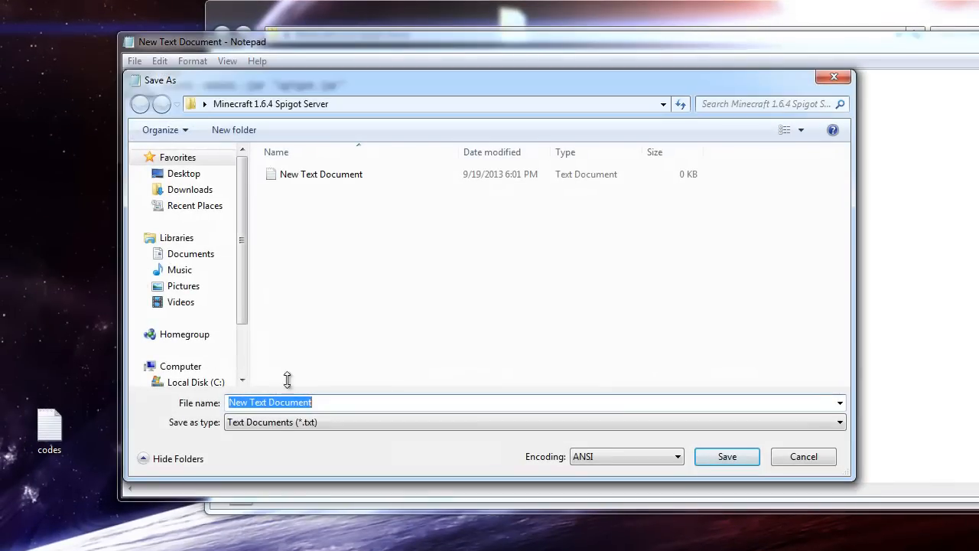
{"action": "left_click", "coordinate": [269, 425]}
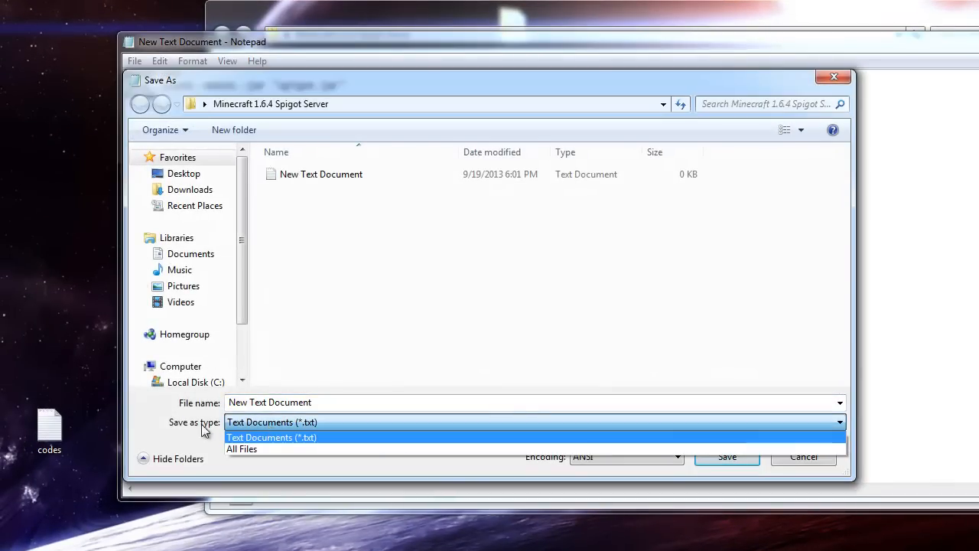
{"action": "left_click", "coordinate": [278, 451]}
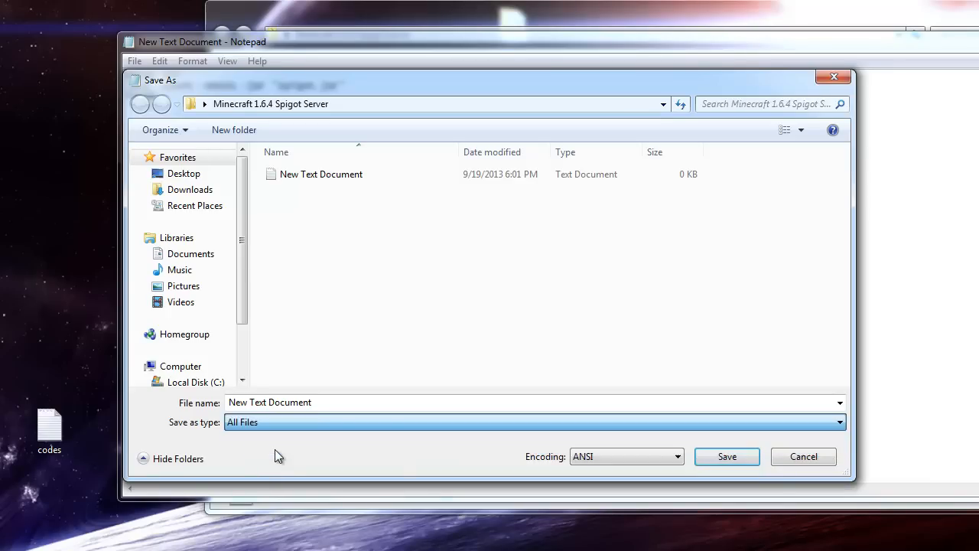
{"action": "left_click", "coordinate": [326, 401]}
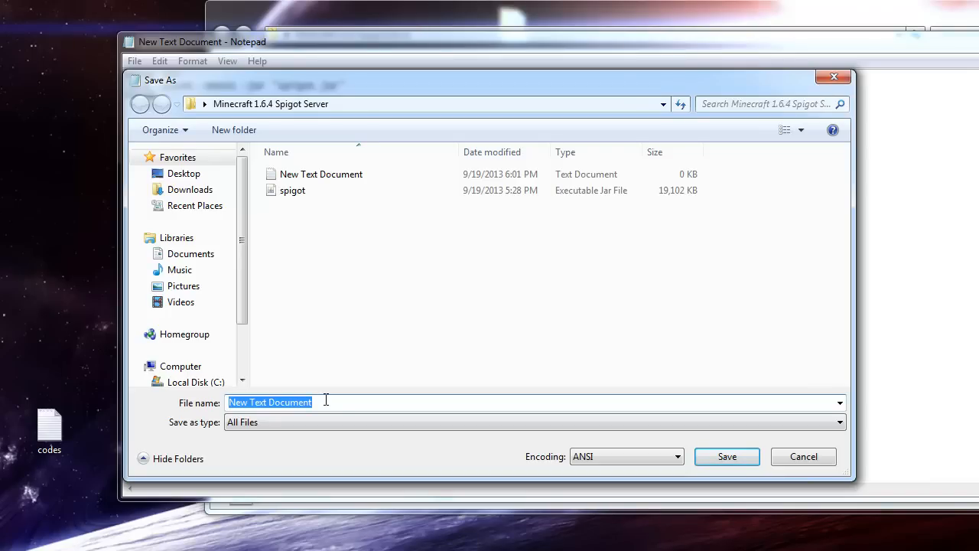
{"action": "type", "text": "start.bat"}
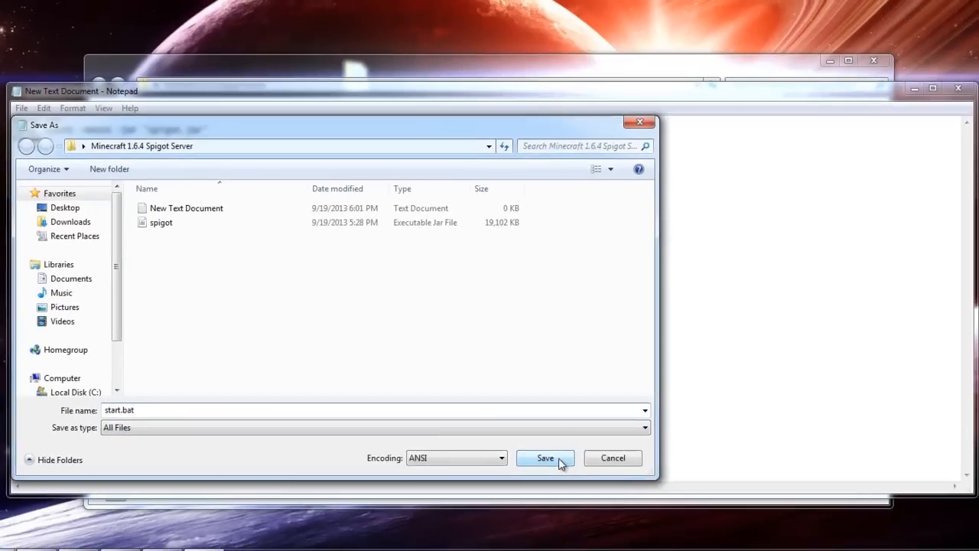
{"action": "left_click", "coordinate": [546, 458]}
{"action": "mouse_move", "coordinate": [256, 85]}
{"action": "left_mouse_down"}
{"action": "mouse_move", "coordinate": [257, 120]}
{"action": "mouse_move", "coordinate": [260, 101]}
{"action": "left_mouse_up"}
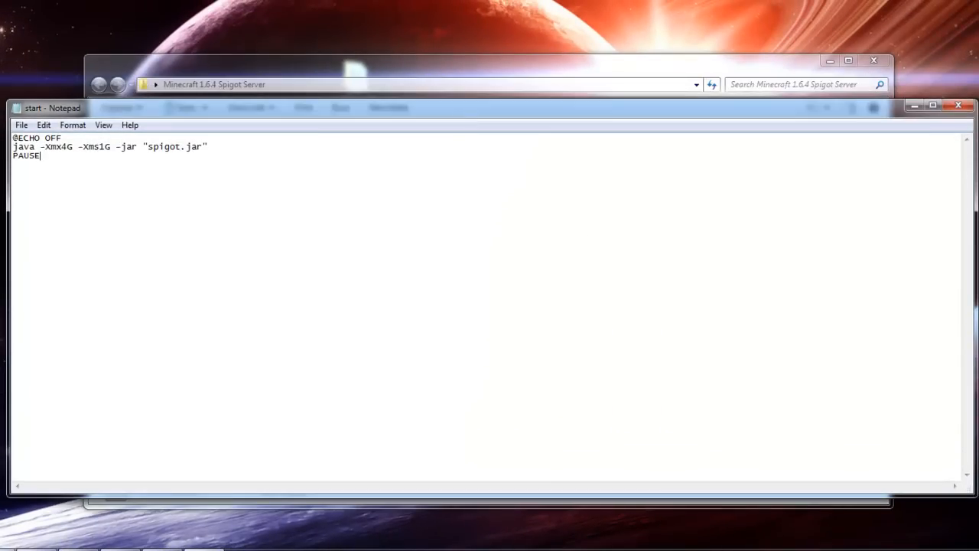
{"action": "left_click", "coordinate": [958, 105]}
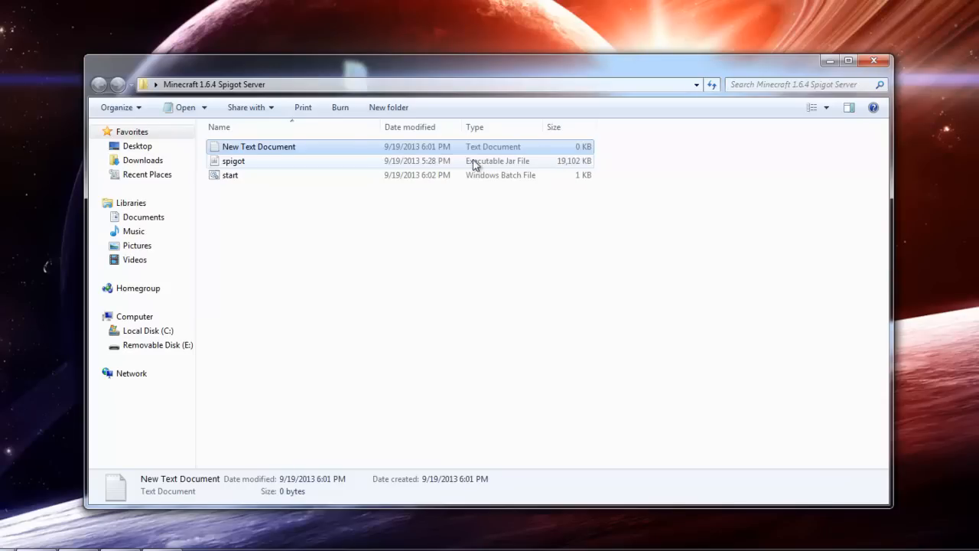
Delete the empty New Text Document from the server folder
{"action": "left_click", "coordinate": [278, 160]}
{"action": "left_click", "coordinate": [279, 149]}
{"action": "key", "text": "Delete"}
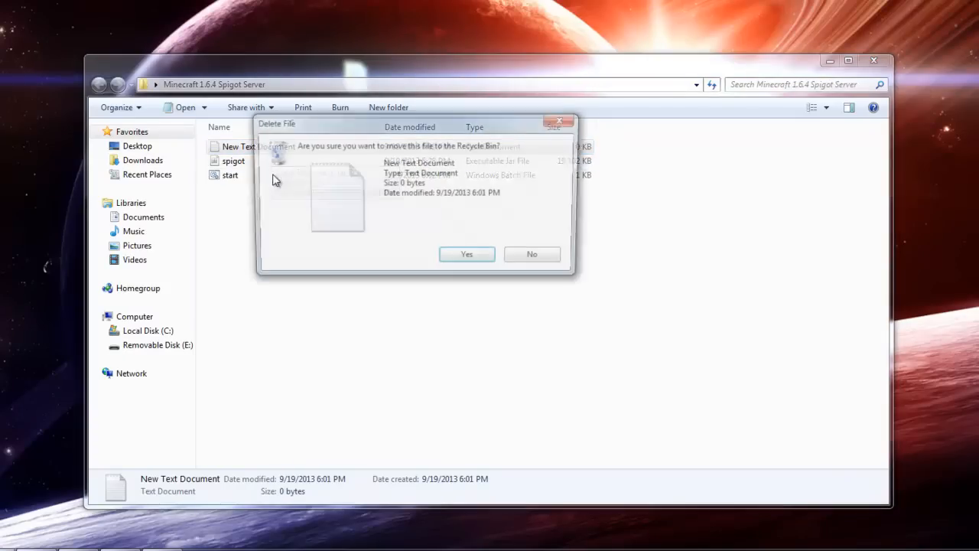
{"action": "left_click", "coordinate": [468, 258]}
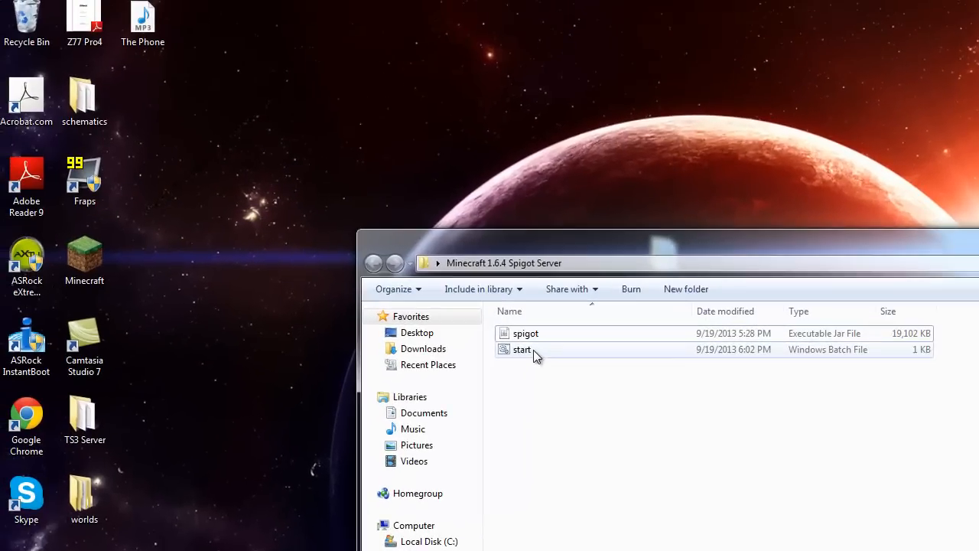
Run the start batch file to generate the server files, and minimize the console window
{"action": "double_click", "coordinate": [239, 161]}
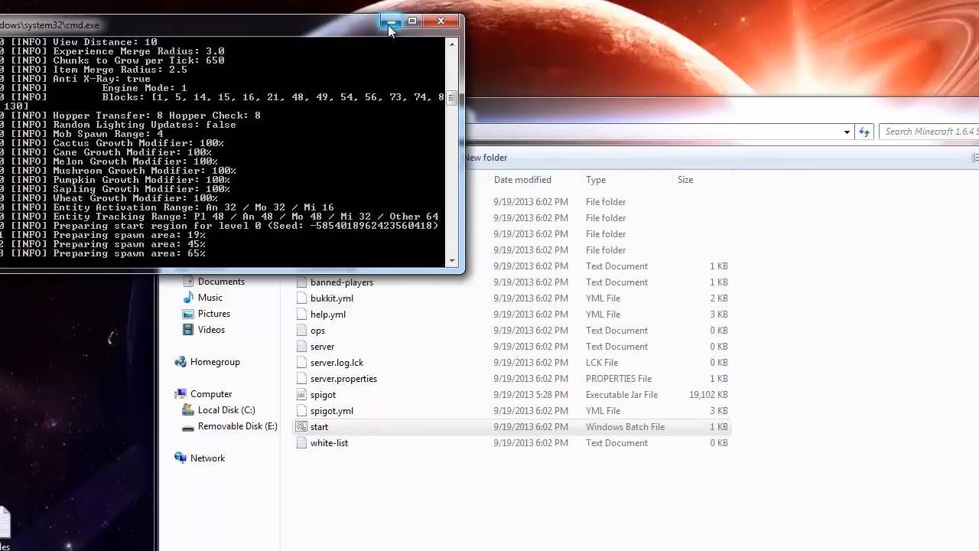
{"action": "left_click", "coordinate": [391, 23]}
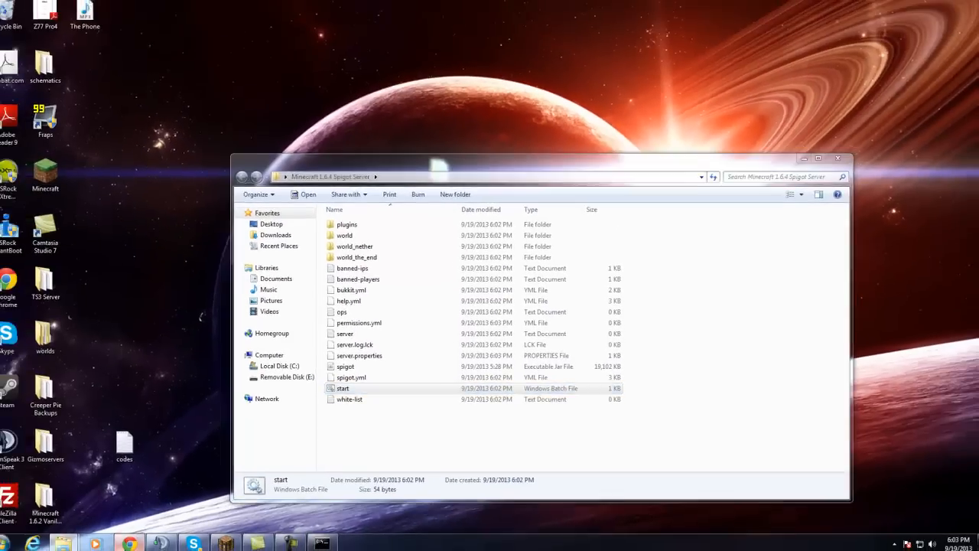
Switch to Chrome and view the router's Port Forwarding page
{"action": "left_click", "coordinate": [137, 543]}
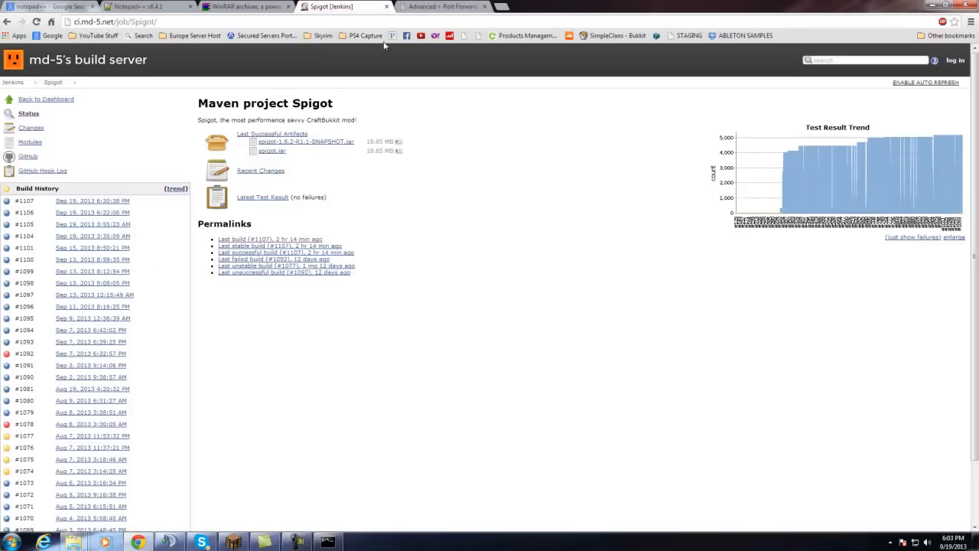
{"action": "left_click", "coordinate": [448, 11]}
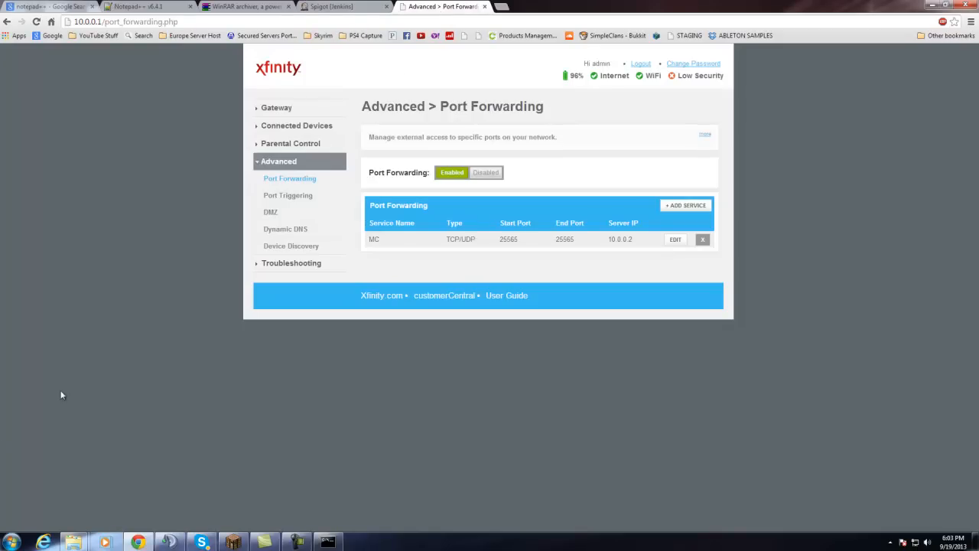
Open a Command Prompt, enter the ipconfig command for looking up the local IP address, and close the window with exit
{"action": "left_click", "coordinate": [11, 541]}
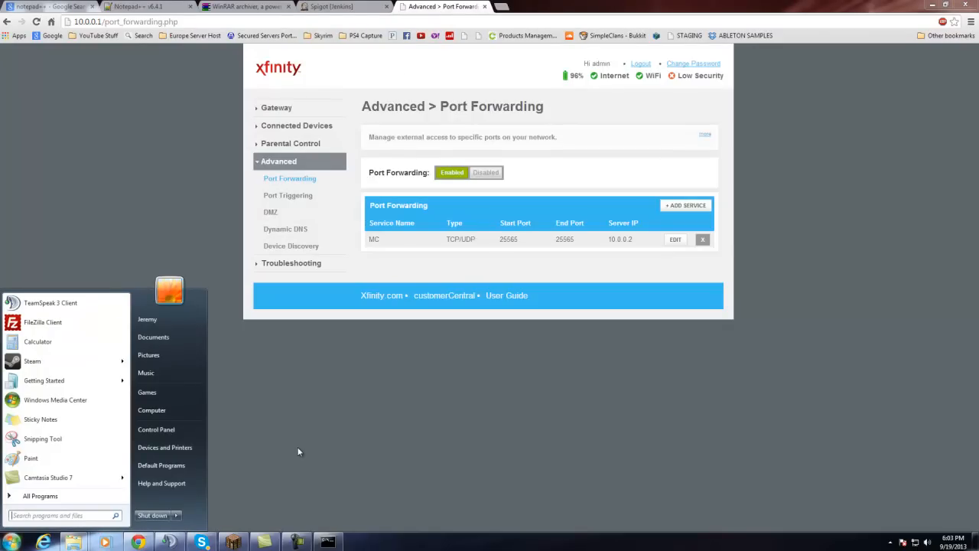
{"action": "type", "text": "cmd"}
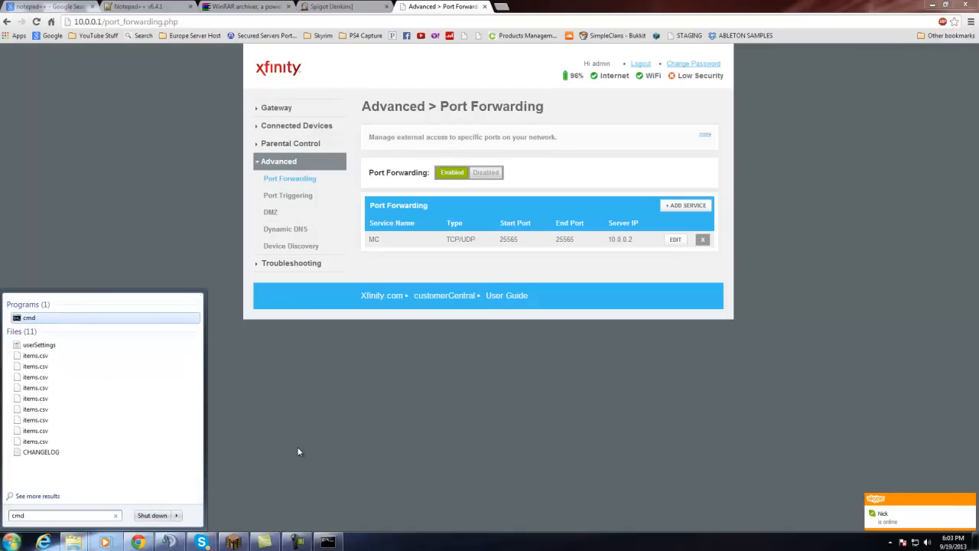
{"action": "key", "text": "Return"}
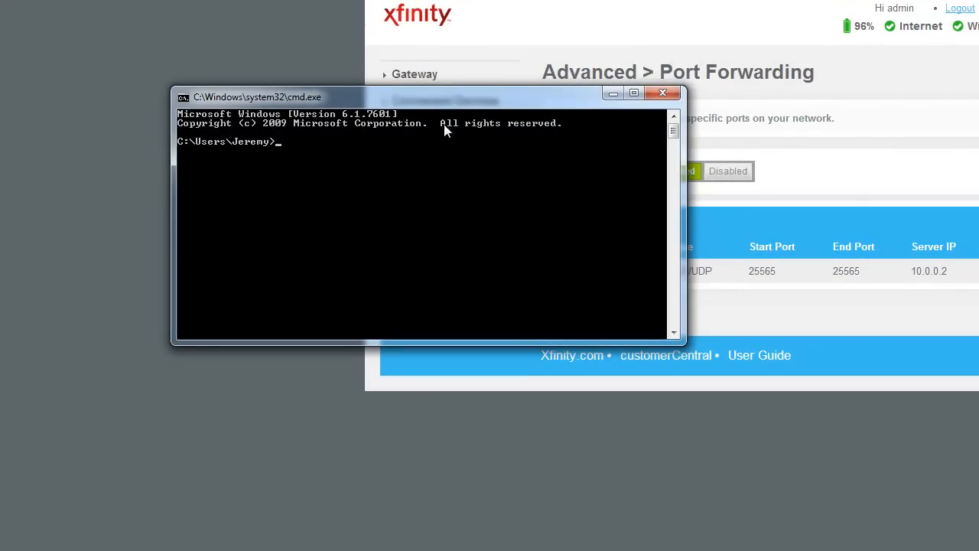
{"action": "left_click_drag", "start_coordinate": [420, 99], "coordinate": [391, 217]}
{"action": "type", "text": "ipconfig"}
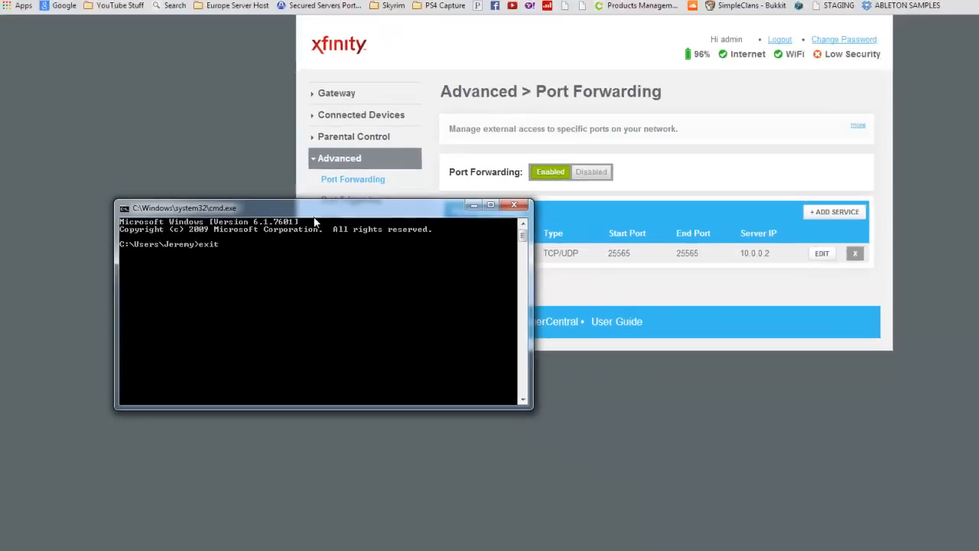
{"action": "type", "text": "t"}
{"action": "key", "text": "Return"}
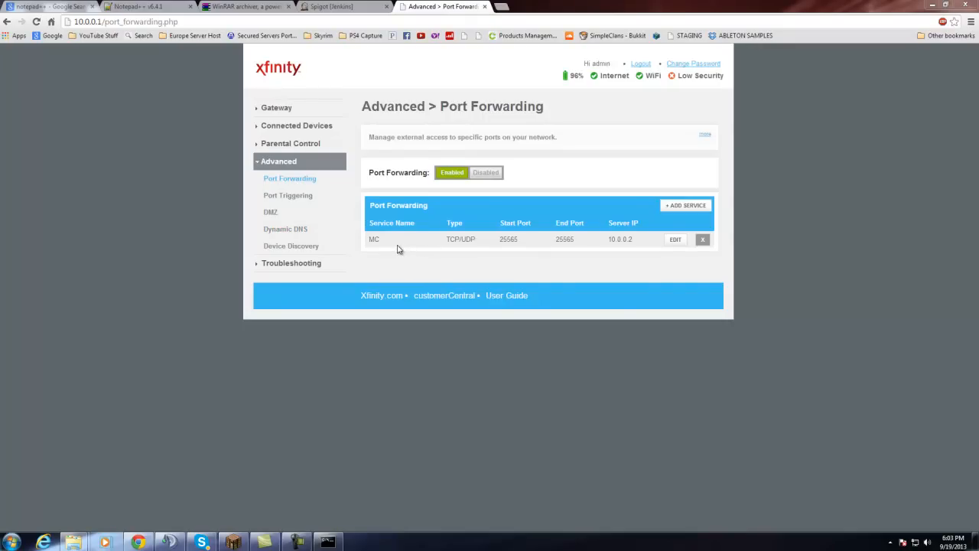
{"action": "left_click", "coordinate": [303, 23]}
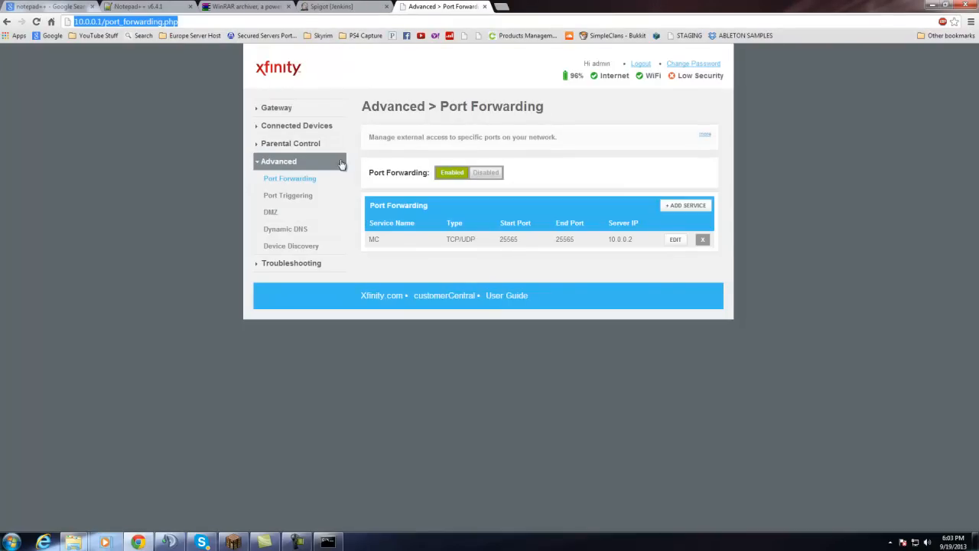
{"action": "left_click", "coordinate": [154, 203]}
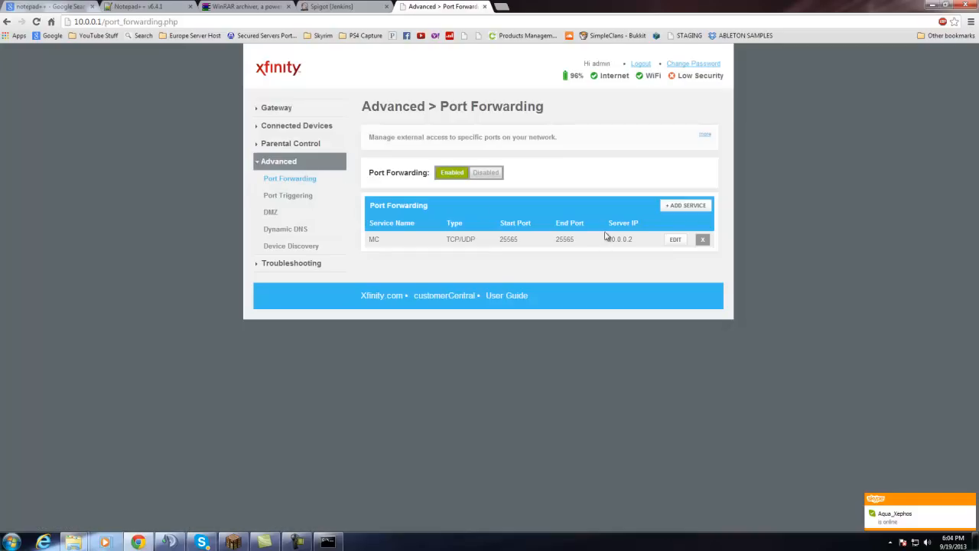
Start adding a port forwarding service with Services Name Other, Other Service MC and Service Type TCP/UDP
{"action": "left_click", "coordinate": [684, 213]}
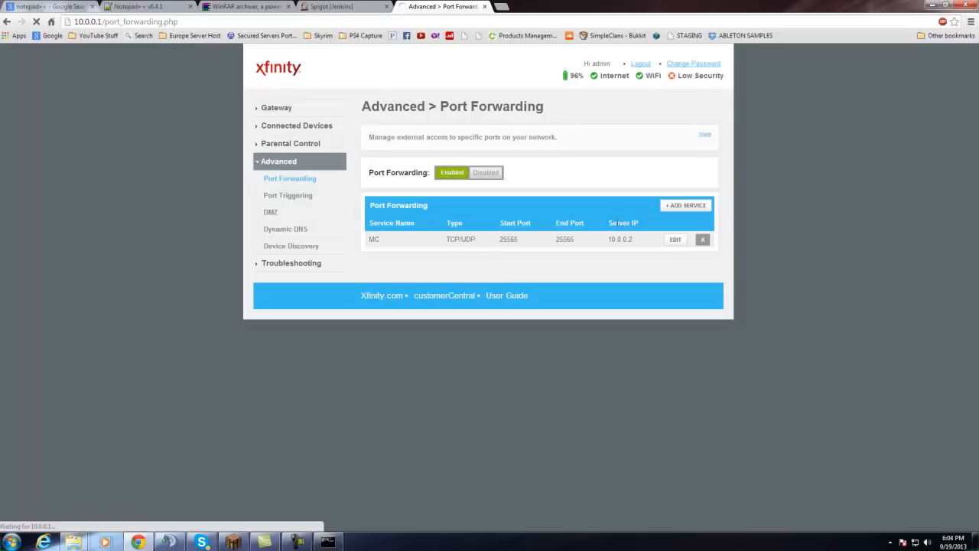
{"action": "left_click", "coordinate": [497, 197]}
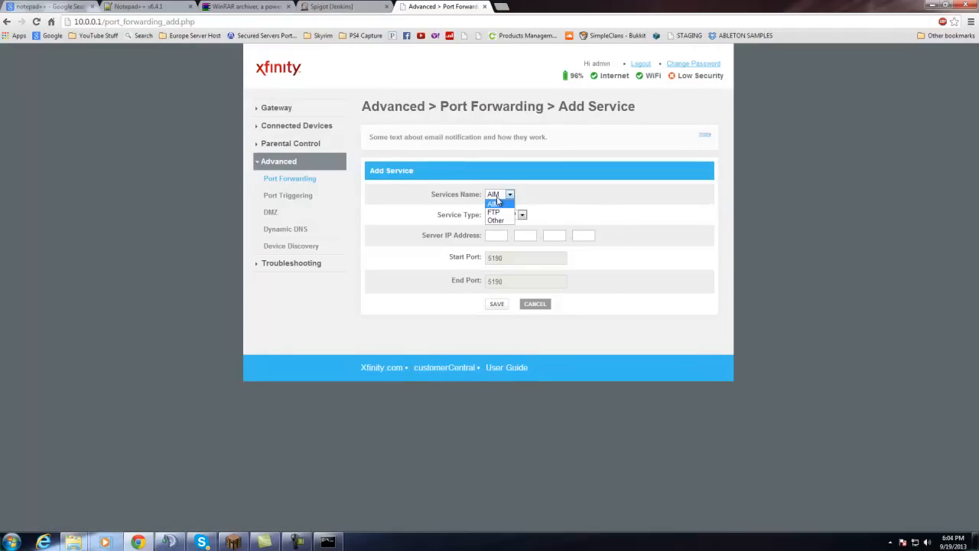
{"action": "left_click", "coordinate": [496, 220]}
{"action": "left_click", "coordinate": [502, 220]}
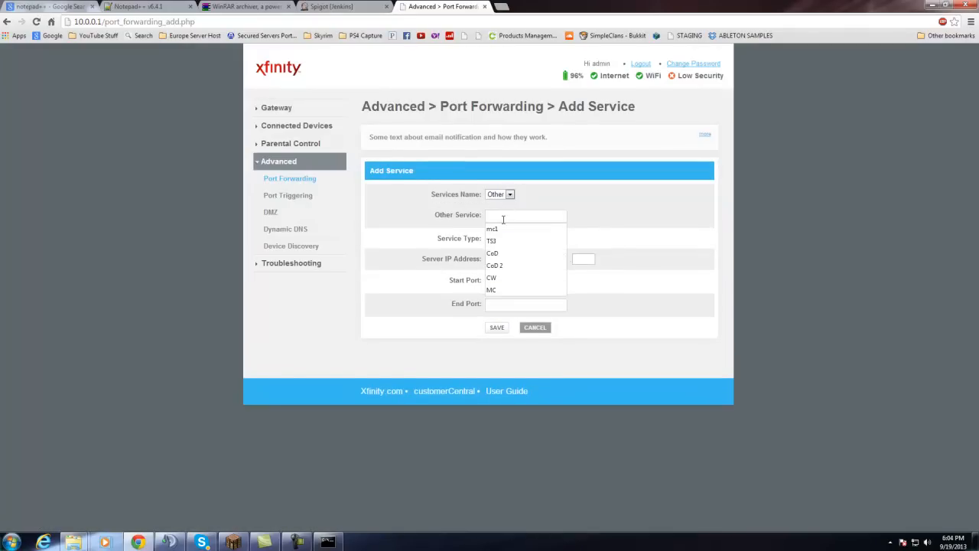
{"action": "type", "text": "MC"}
{"action": "left_click", "coordinate": [503, 220]}
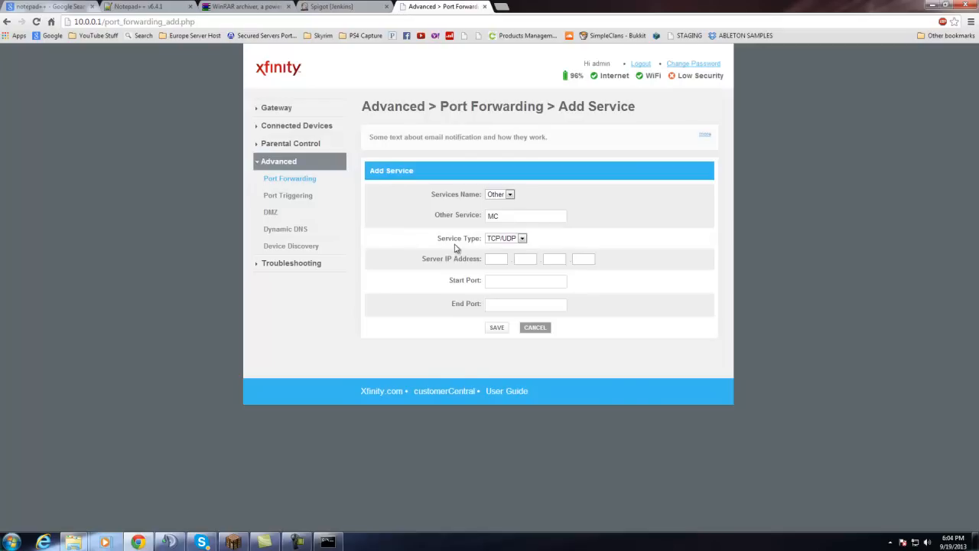
{"action": "left_click", "coordinate": [506, 240]}
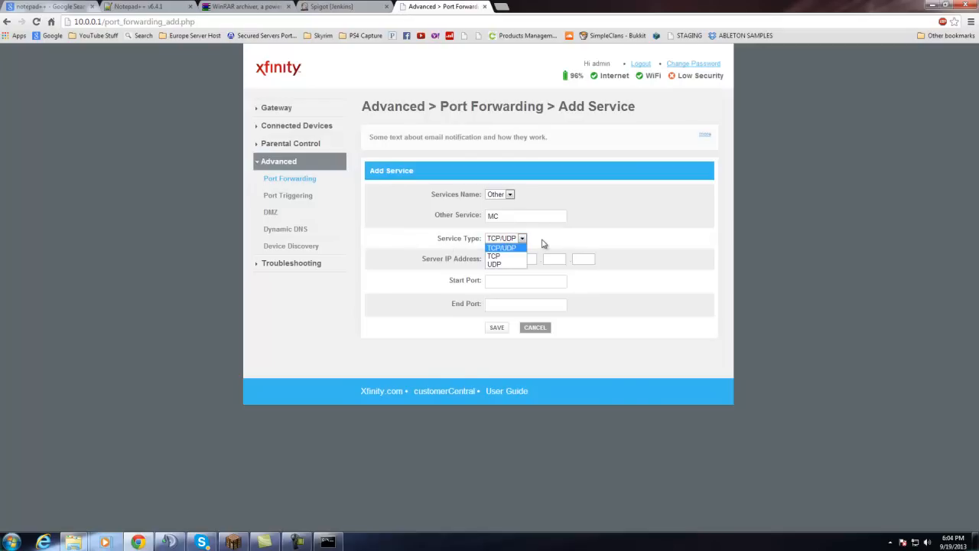
{"action": "left_click", "coordinate": [538, 243]}
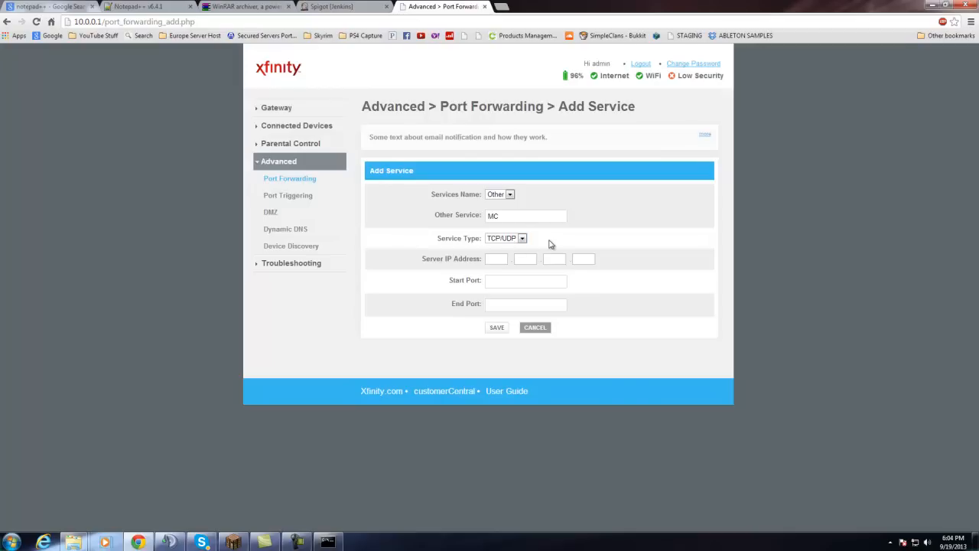
Set the service's start port and end port to 25565, and close the router page without saving
{"action": "left_click", "coordinate": [497, 261]}
{"action": "left_click", "coordinate": [497, 286]}
{"action": "left_click", "coordinate": [509, 285]}
{"action": "type", "text": "2"}
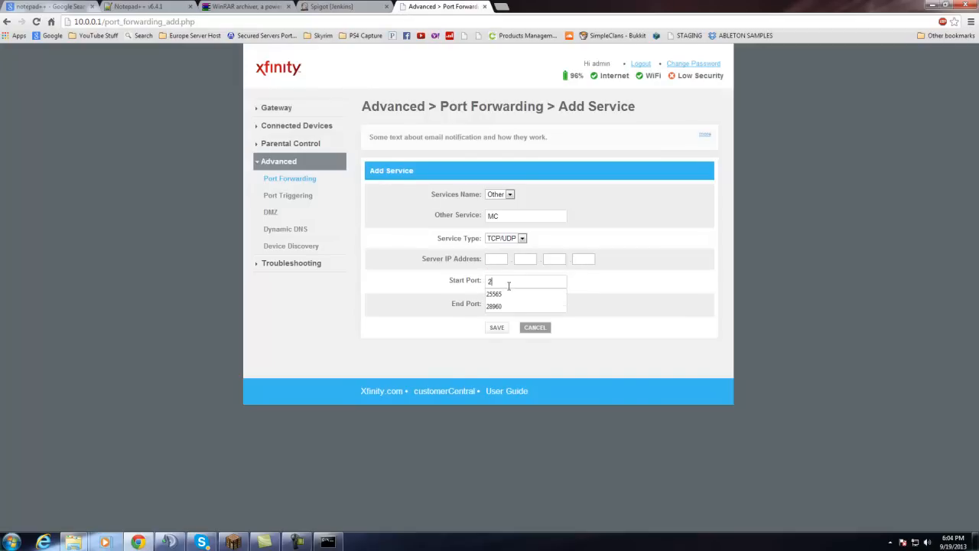
{"action": "type", "text": "5565"}
{"action": "key", "text": "Tab"}
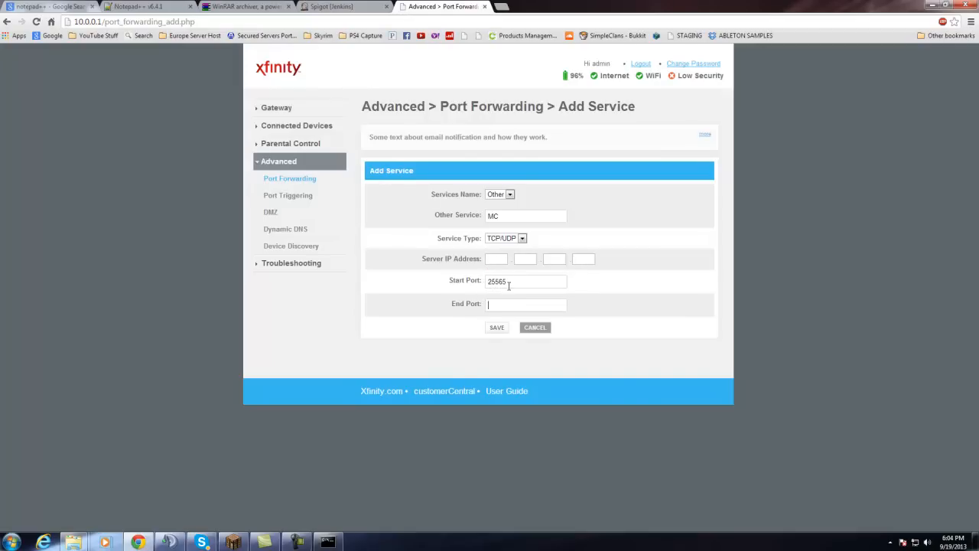
{"action": "type", "text": "25565"}
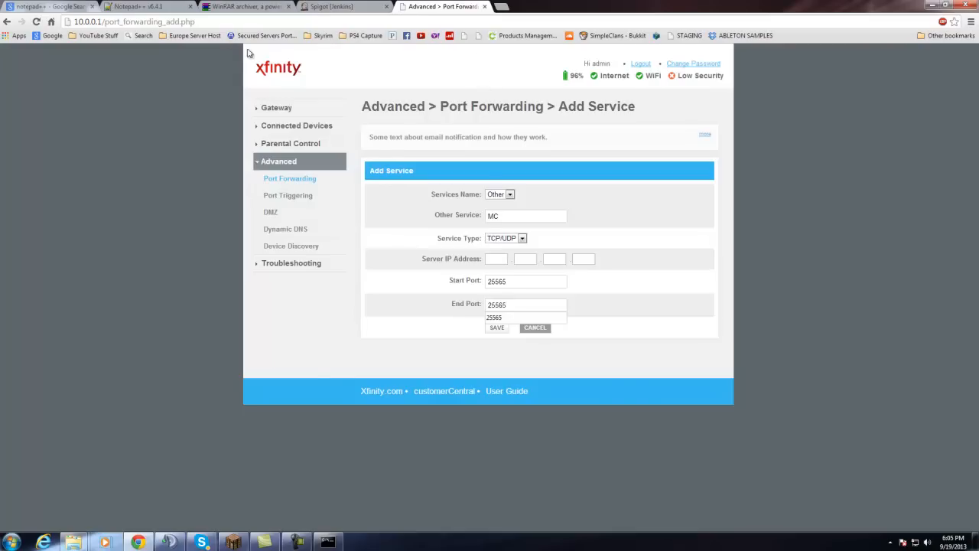
{"action": "left_click", "coordinate": [485, 7]}
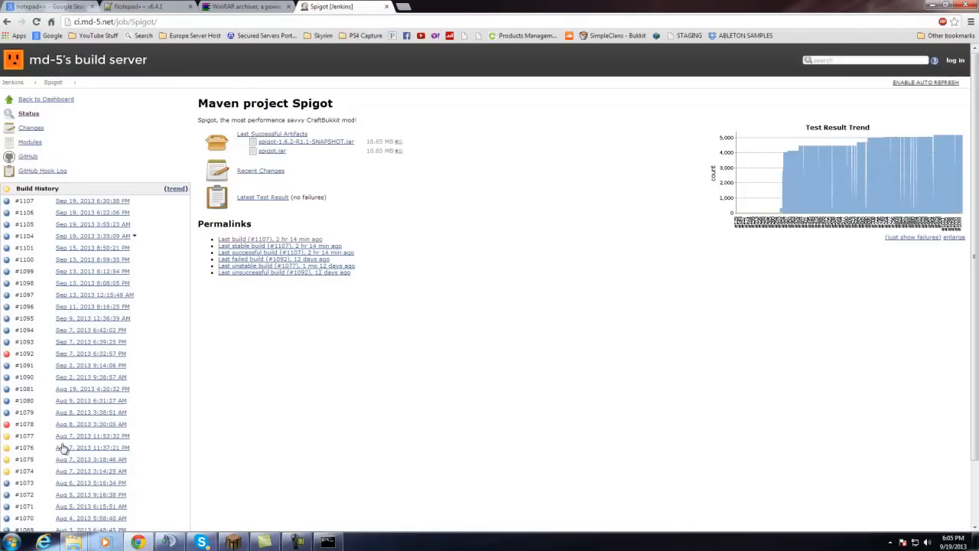
Return to the Minecraft 1.6.4 Spigot Server folder and open its plugins folder
{"action": "left_click", "coordinate": [137, 542]}
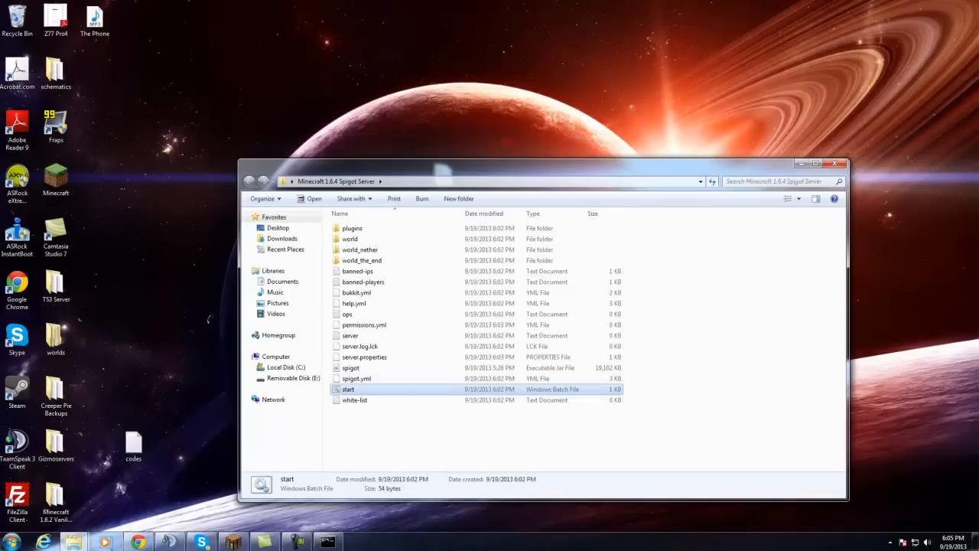
{"action": "left_click", "coordinate": [137, 542]}
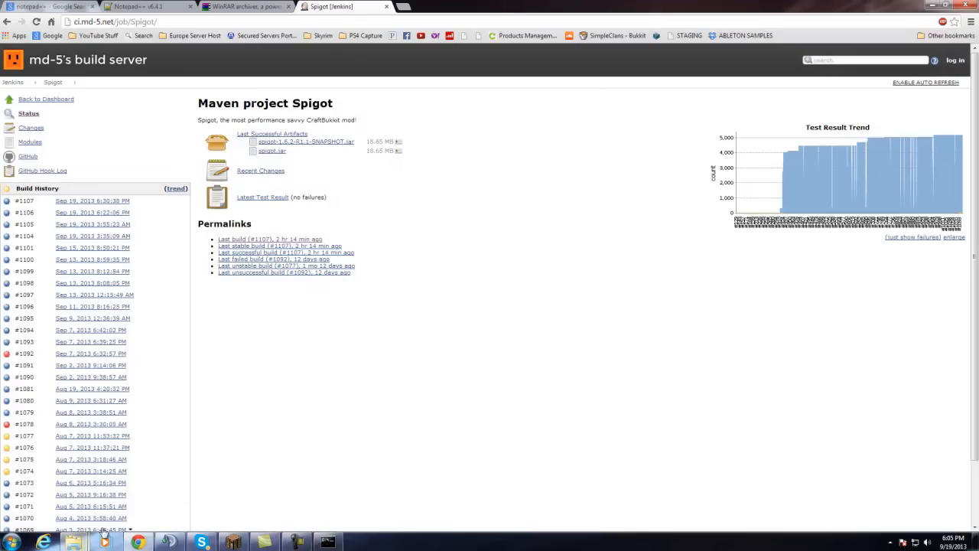
{"action": "left_click", "coordinate": [138, 542]}
{"action": "mouse_move", "coordinate": [77, 545]}
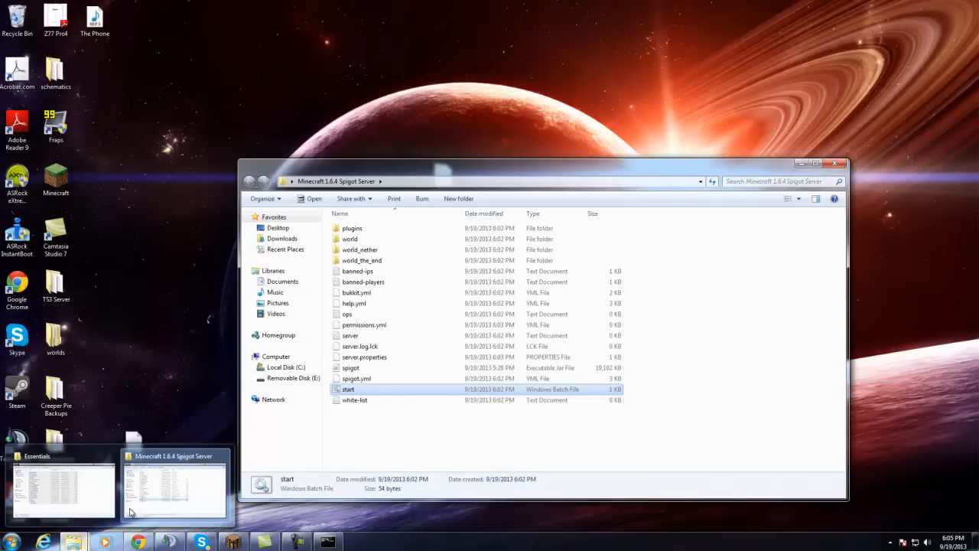
{"action": "left_click", "coordinate": [174, 492]}
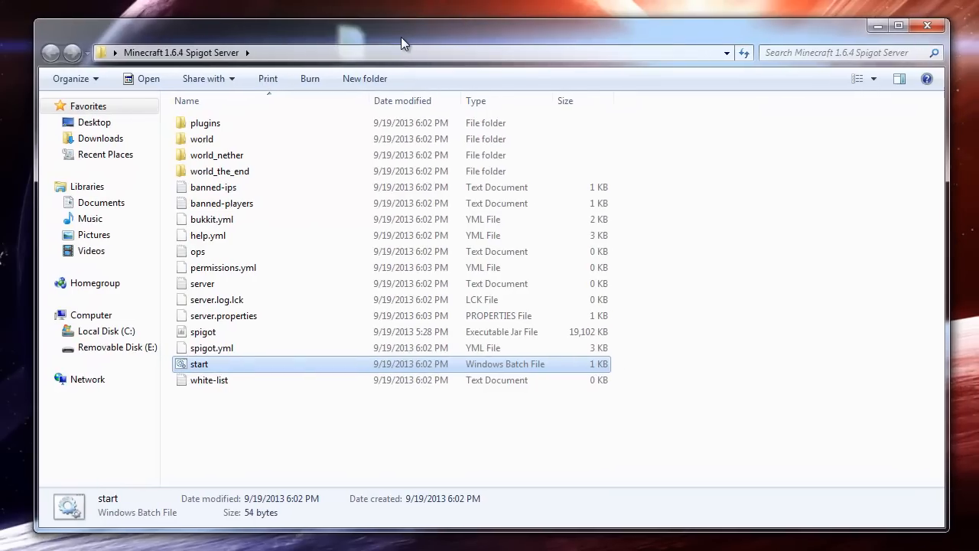
{"action": "double_click", "coordinate": [217, 125]}
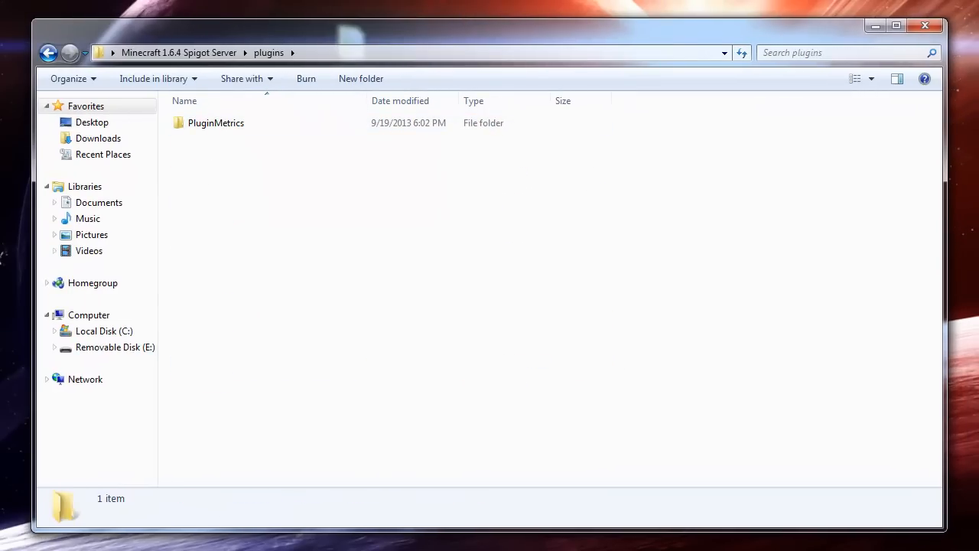
Copy all the selected plugin jar files from the Essentials folder into the server's plugins folder, and close the Essentials folder
{"action": "left_click", "coordinate": [3, 548]}
{"action": "left_click", "coordinate": [12, 502]}
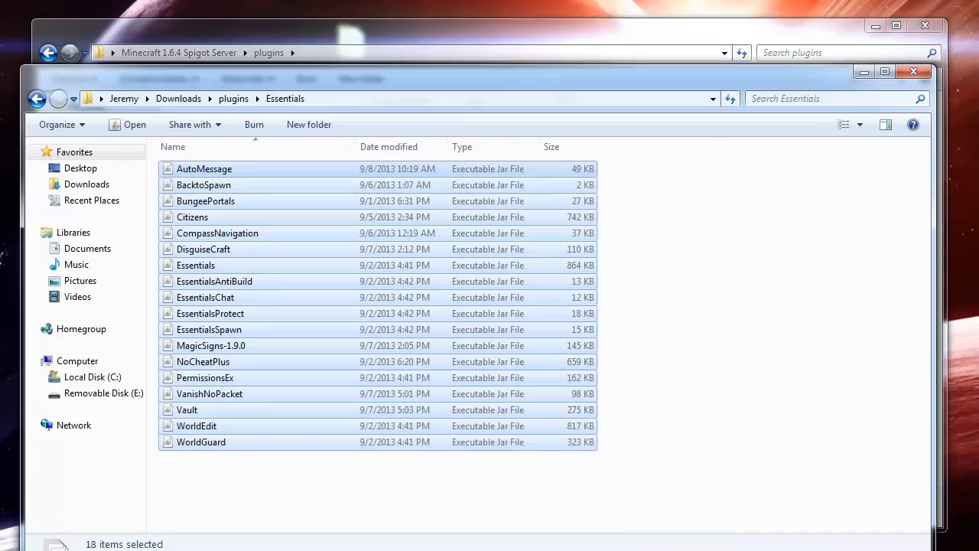
{"action": "right_click", "coordinate": [238, 228]}
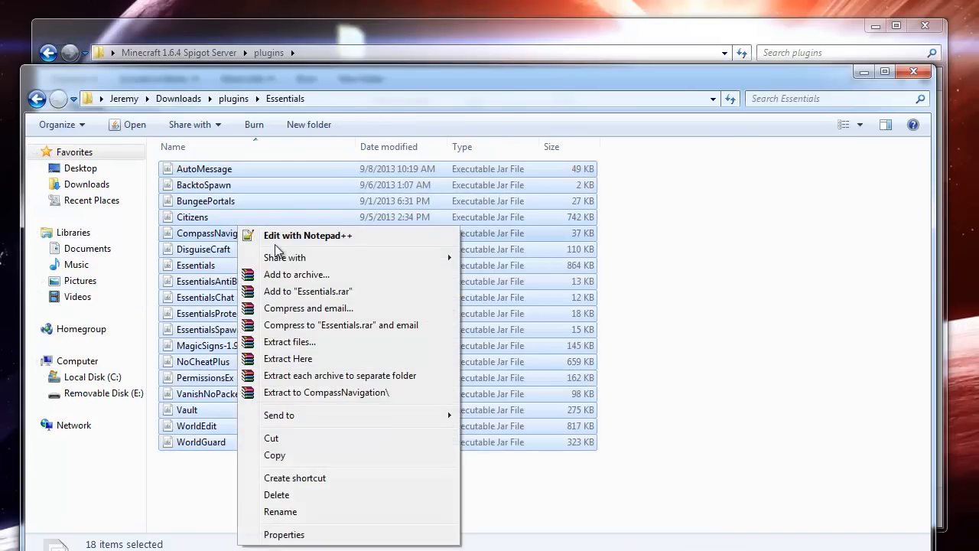
{"action": "left_click", "coordinate": [287, 454]}
{"action": "left_click_drag", "start_coordinate": [511, 90], "coordinate": [933, 85]}
{"action": "right_click", "coordinate": [234, 178]}
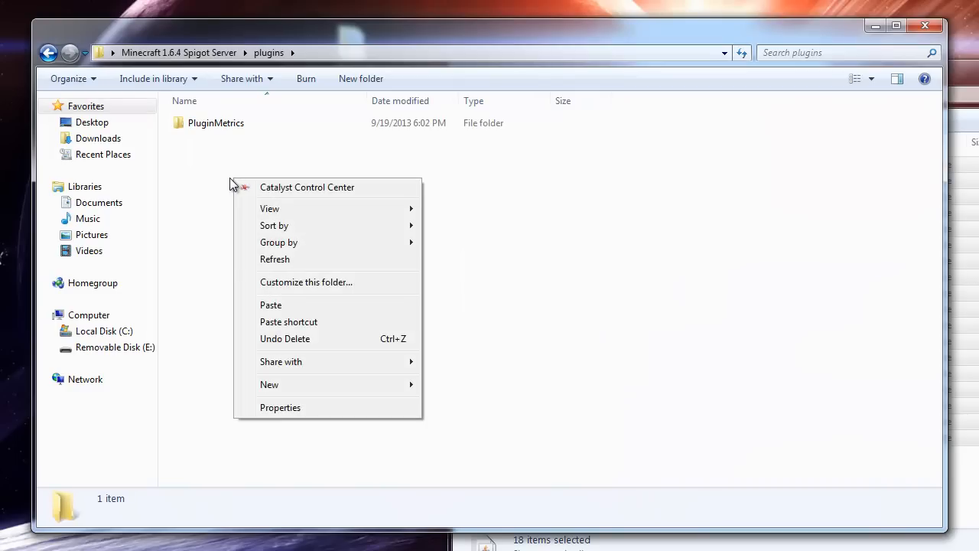
{"action": "left_click", "coordinate": [280, 305]}
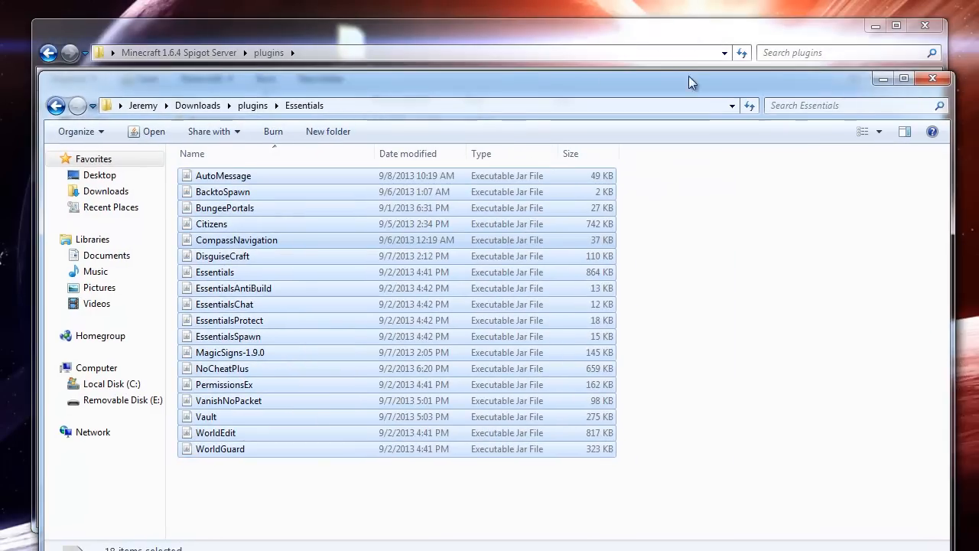
{"action": "left_click", "coordinate": [933, 79]}
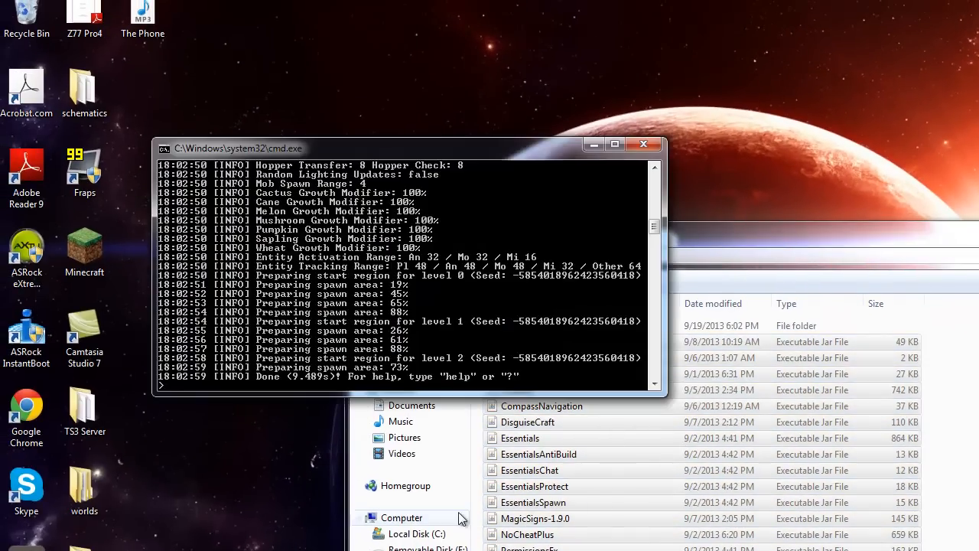
Shut down the running server with the stop command in its console, and close the console
{"action": "type", "text": "p"}
{"action": "key", "text": "Return"}
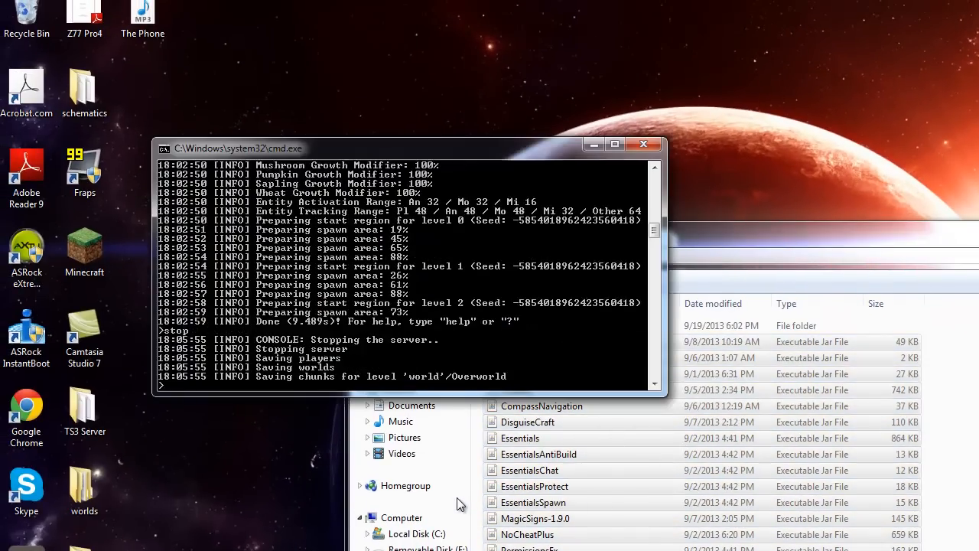
{"action": "key", "text": "Return"}
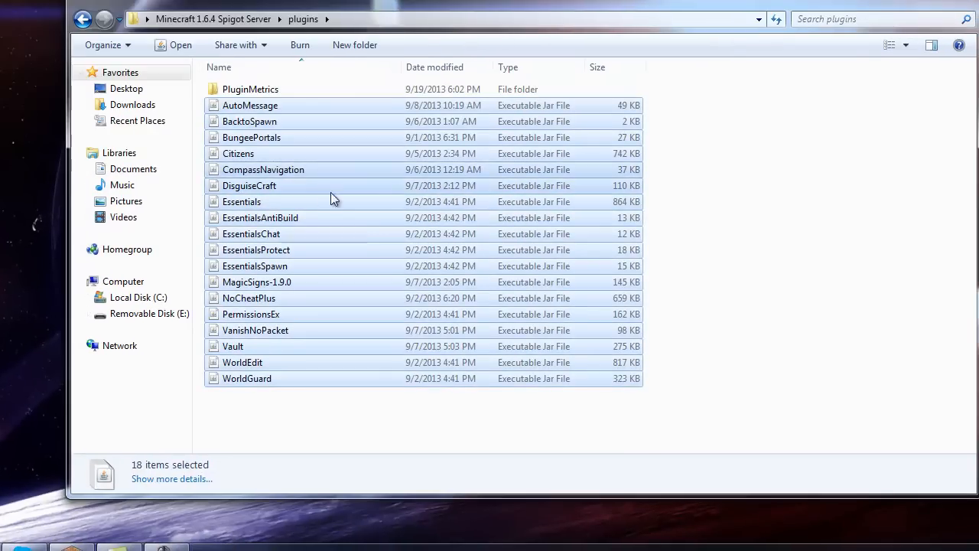
Add the operator's Minecraft username to the ops file in the server folder, and close the file
{"action": "left_click", "coordinate": [339, 204]}
{"action": "key", "text": "BackSpace"}
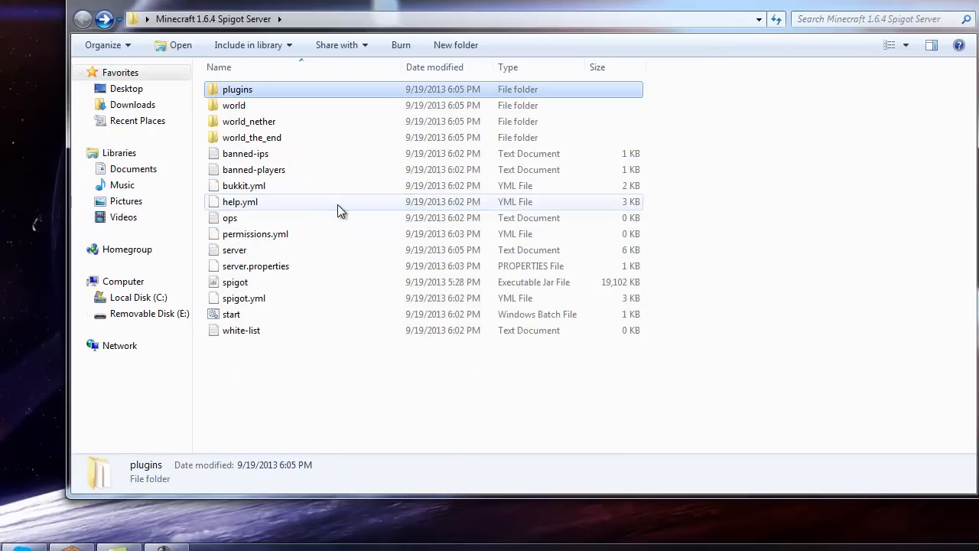
{"action": "double_click", "coordinate": [252, 221]}
{"action": "type", "text": "gizmo831"}
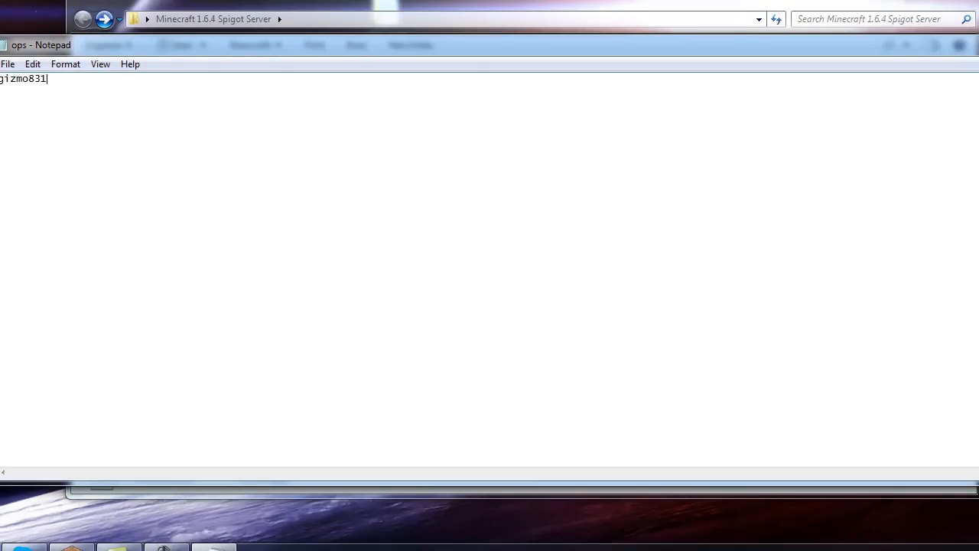
{"action": "key", "text": "alt+F4"}
{"action": "left_click", "coordinate": [427, 170]}
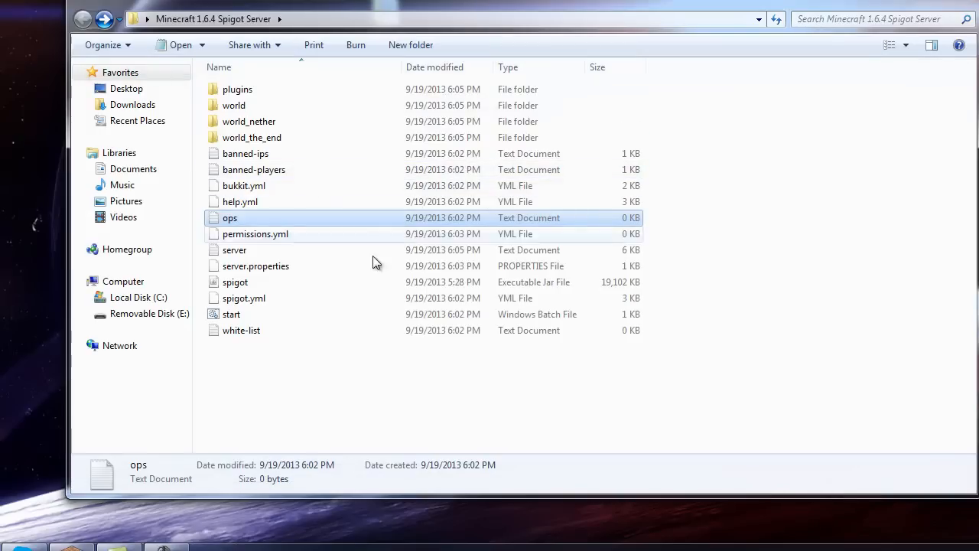
Open server.properties from the server folder in Notepad++ and set the motd value to "Creeper Pie"
{"action": "right_click", "coordinate": [291, 267]}
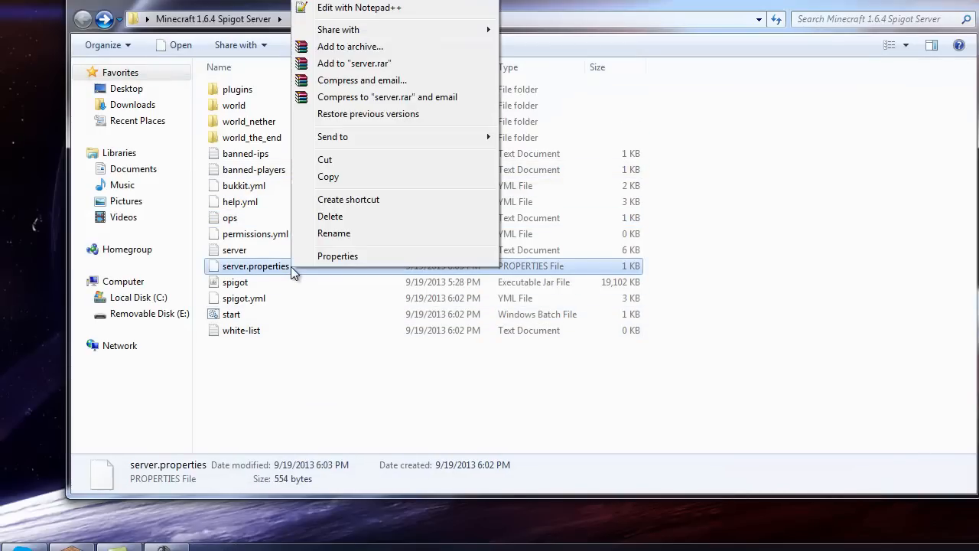
{"action": "left_click", "coordinate": [399, 8]}
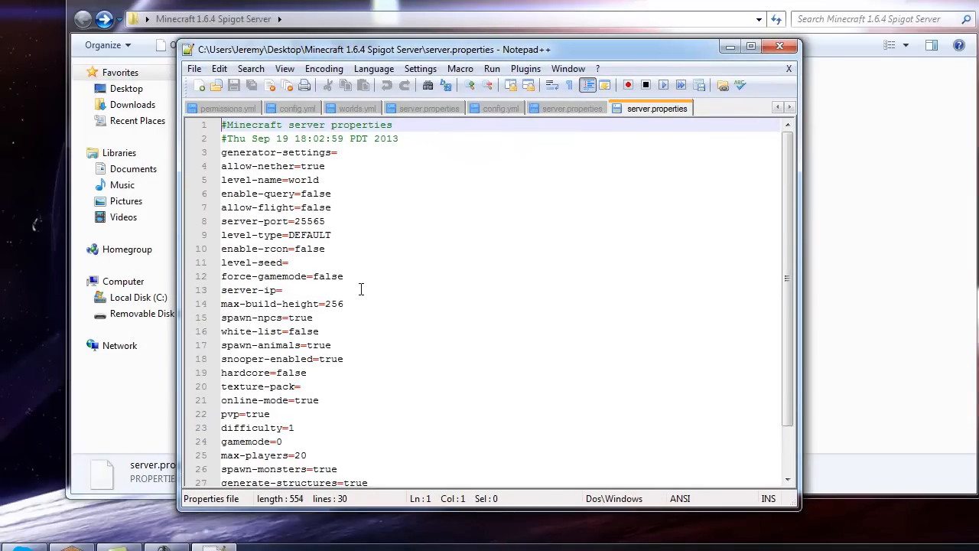
{"action": "scroll", "coordinate": [344, 312], "scroll_direction": "down", "scroll_amount": 2}
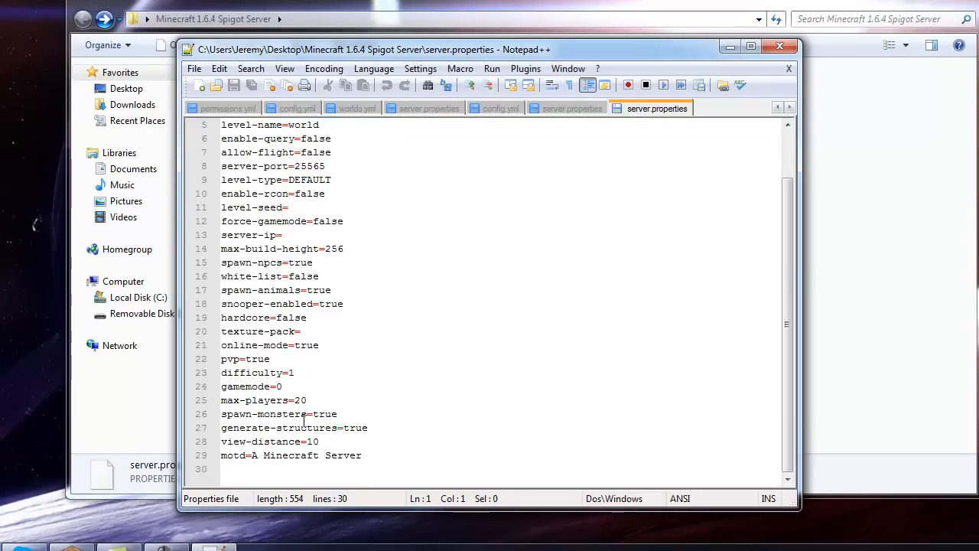
{"action": "left_click", "coordinate": [383, 468]}
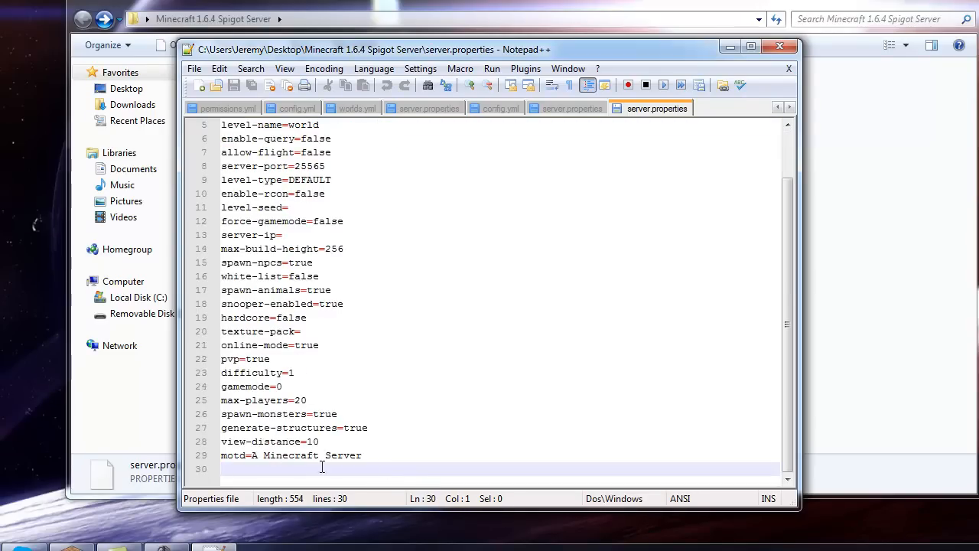
{"action": "left_click_drag", "start_coordinate": [267, 471], "coordinate": [259, 457]}
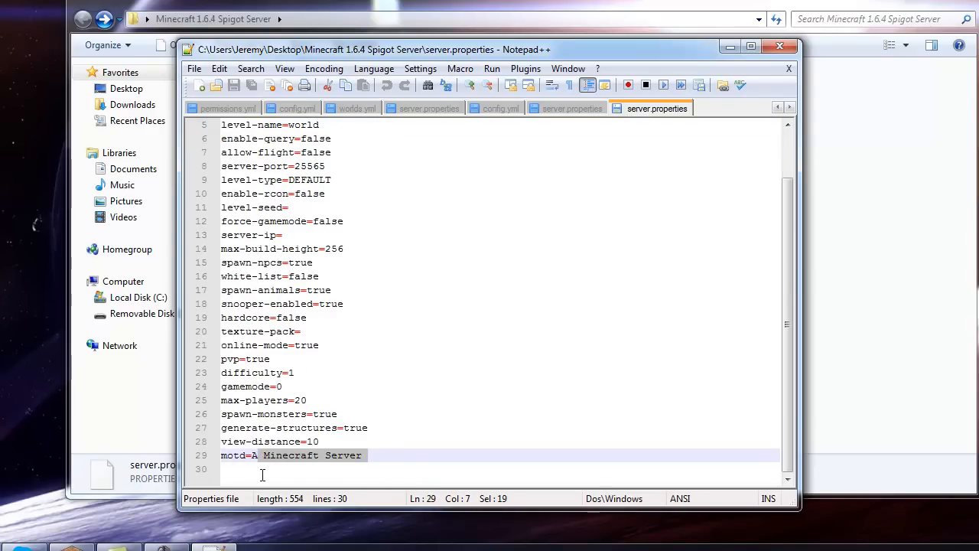
{"action": "key", "text": "Delete"}
{"action": "key", "text": "BackSpace"}
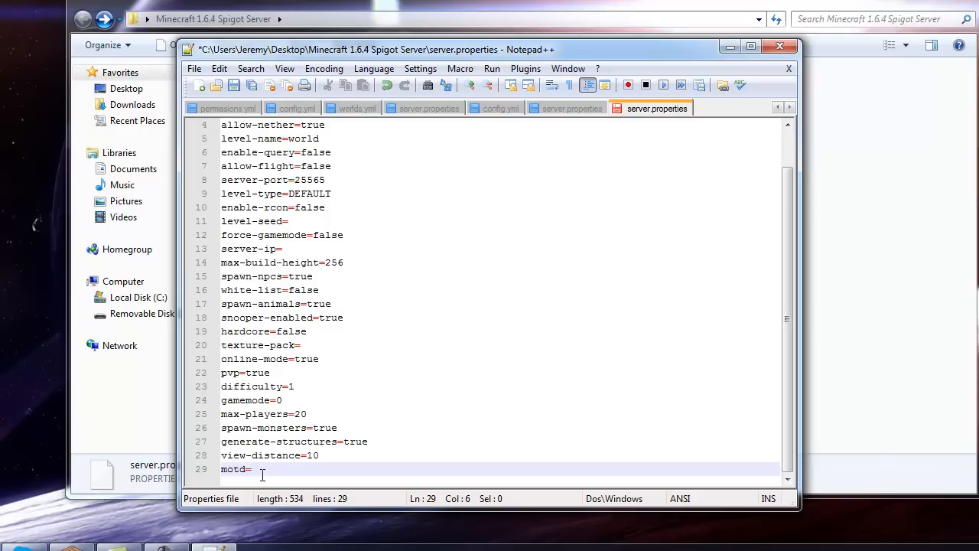
{"action": "type", "text": "Creeper Pie"}
Leave the server-ip value blank, save the changes to server.properties and close the editor
{"action": "scroll", "coordinate": [334, 407], "scroll_direction": "up", "scroll_amount": 1}
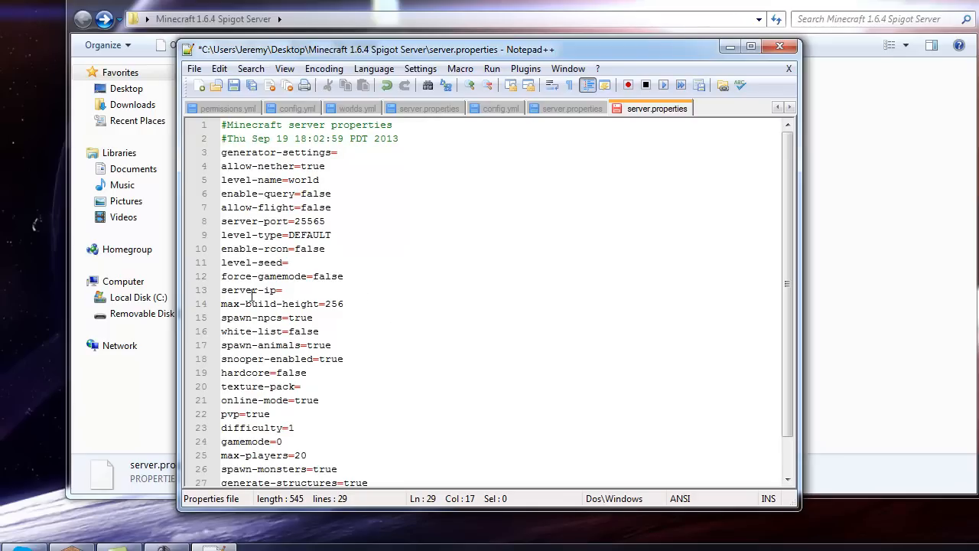
{"action": "left_click", "coordinate": [288, 290]}
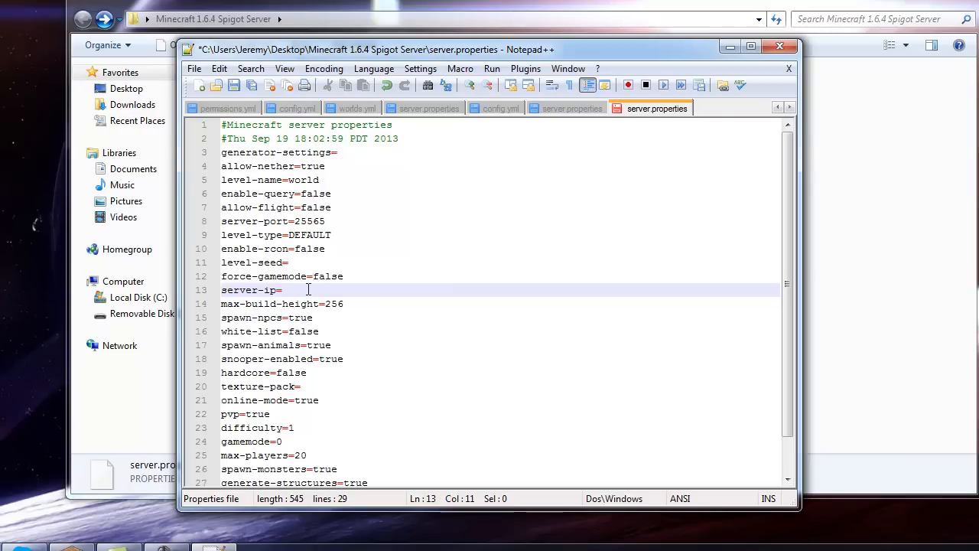
{"action": "left_click", "coordinate": [779, 47]}
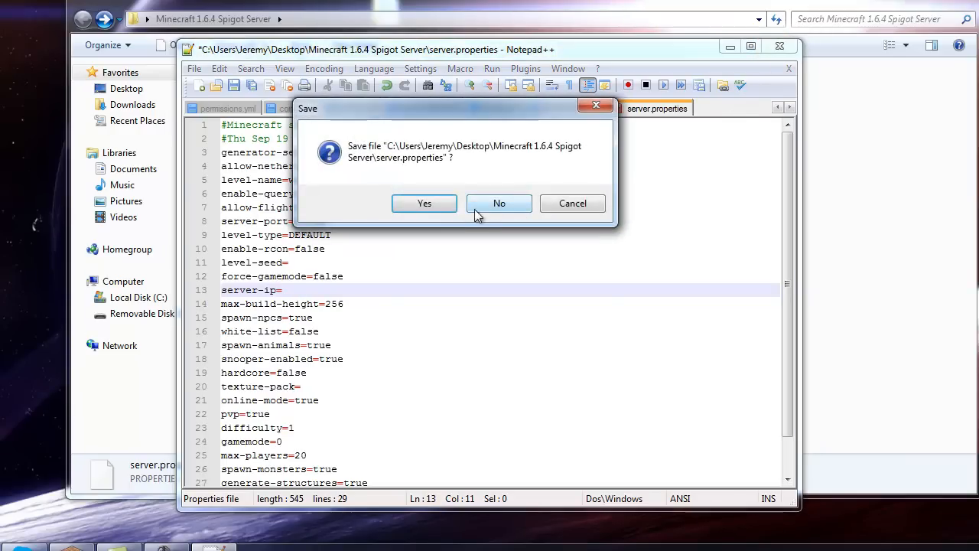
{"action": "left_click", "coordinate": [423, 205]}
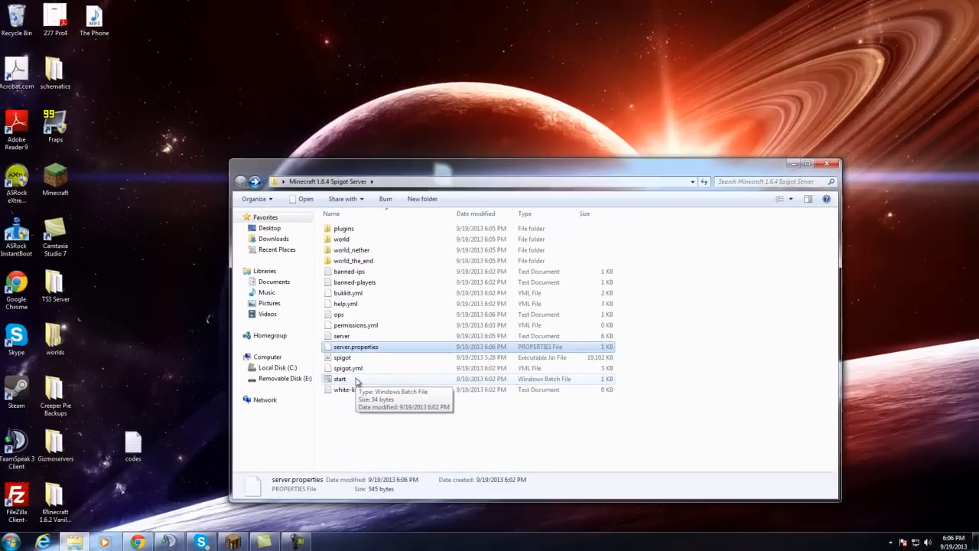
Launch the server with the start batch file, minimize its console and close the server folder
{"action": "double_click", "coordinate": [244, 315]}
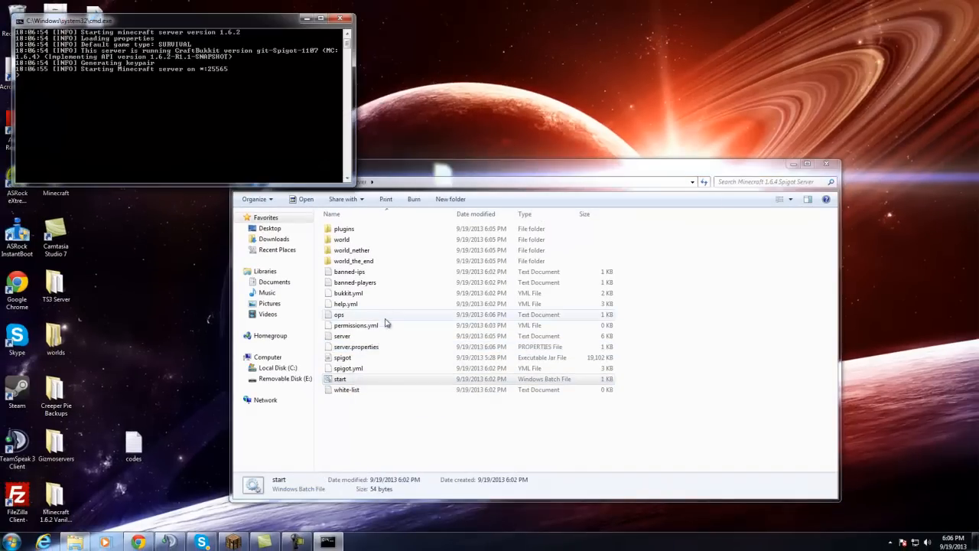
{"action": "left_click", "coordinate": [304, 20]}
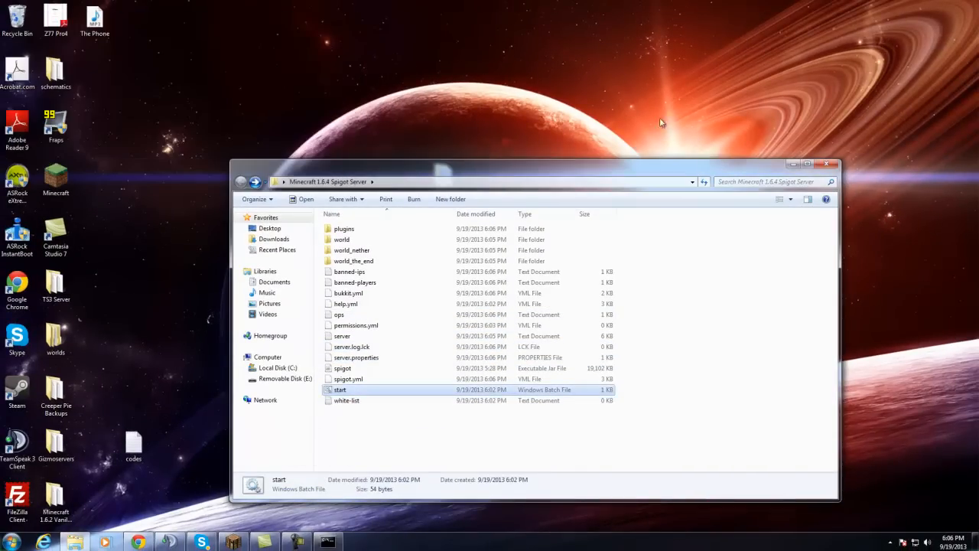
{"action": "left_click", "coordinate": [825, 163]}
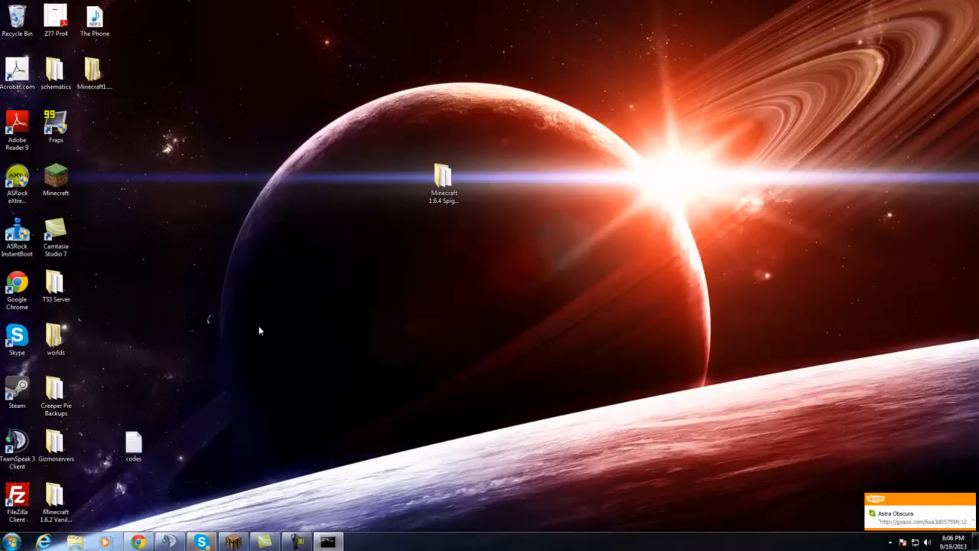
Switch to Chrome and enter "whats my ip" as a Google search to look up the public IP address
{"action": "left_click", "coordinate": [138, 542]}
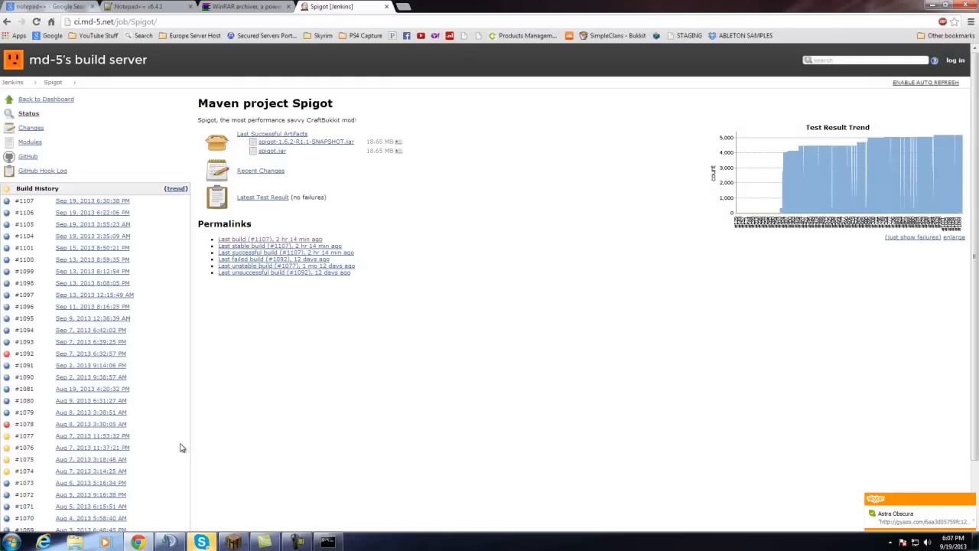
{"action": "left_click", "coordinate": [65, 6]}
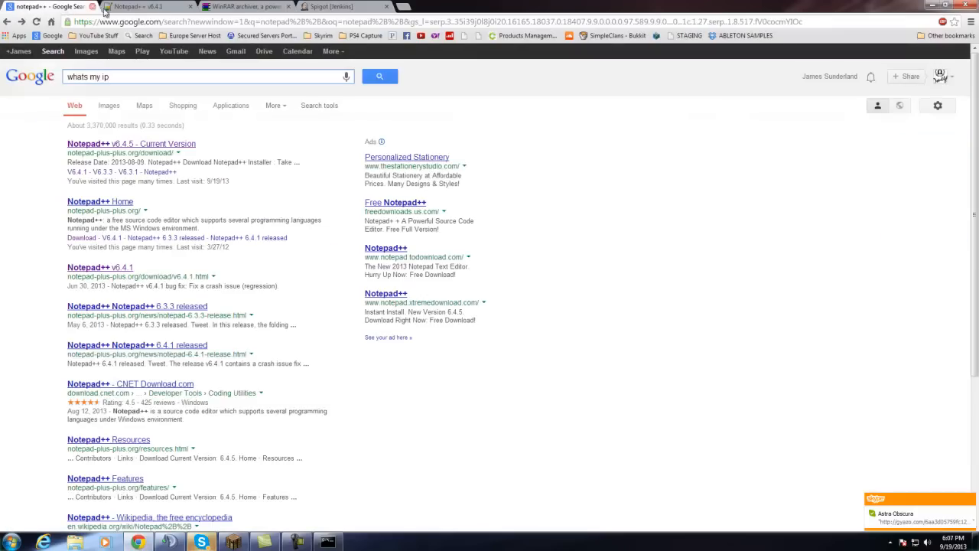
{"action": "double_click", "coordinate": [150, 80]}
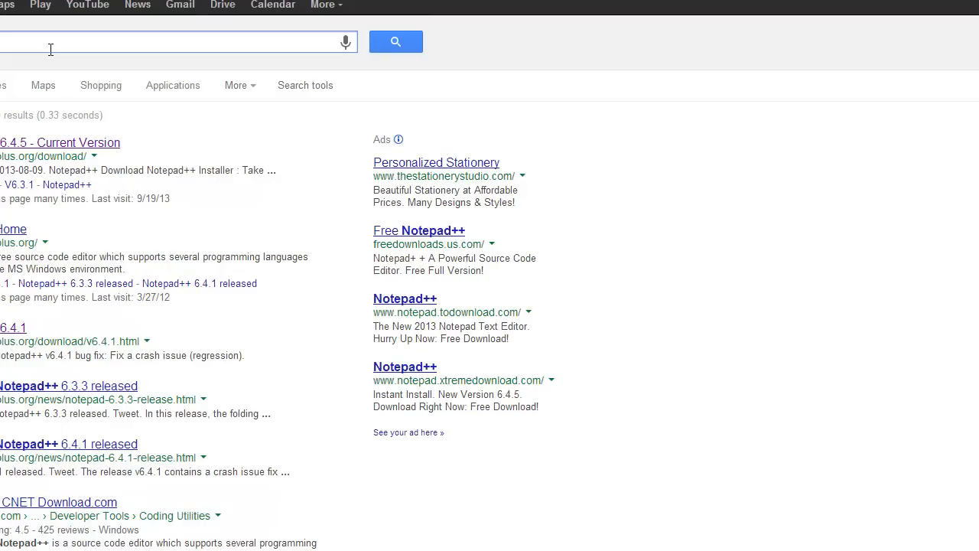
{"action": "type", "text": "what is my ip"}
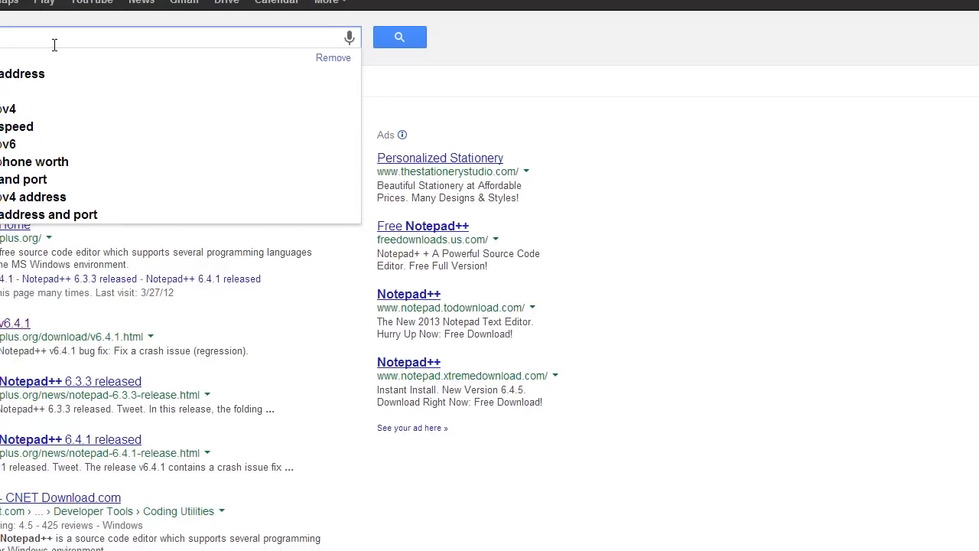
Switch to Minecraft 1.6.4 and join the multiplayer server through Direct Connect with the address localhost
{"action": "left_click", "coordinate": [207, 538]}
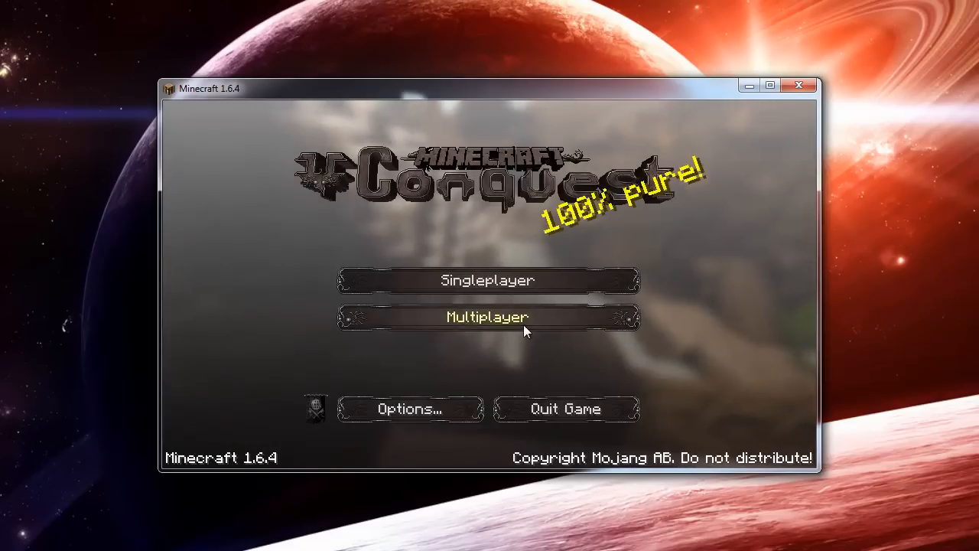
{"action": "left_click", "coordinate": [522, 321]}
{"action": "left_click", "coordinate": [518, 399]}
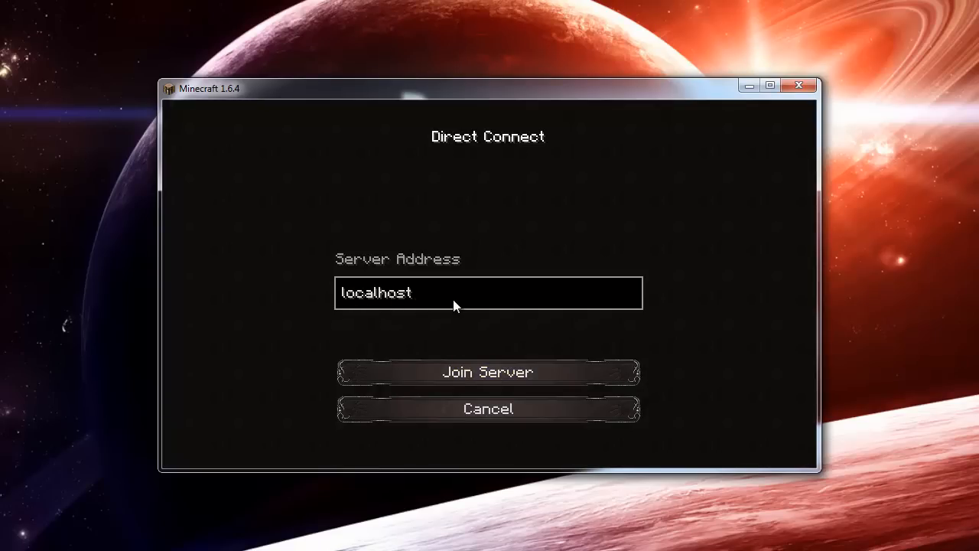
{"action": "left_click", "coordinate": [543, 378]}
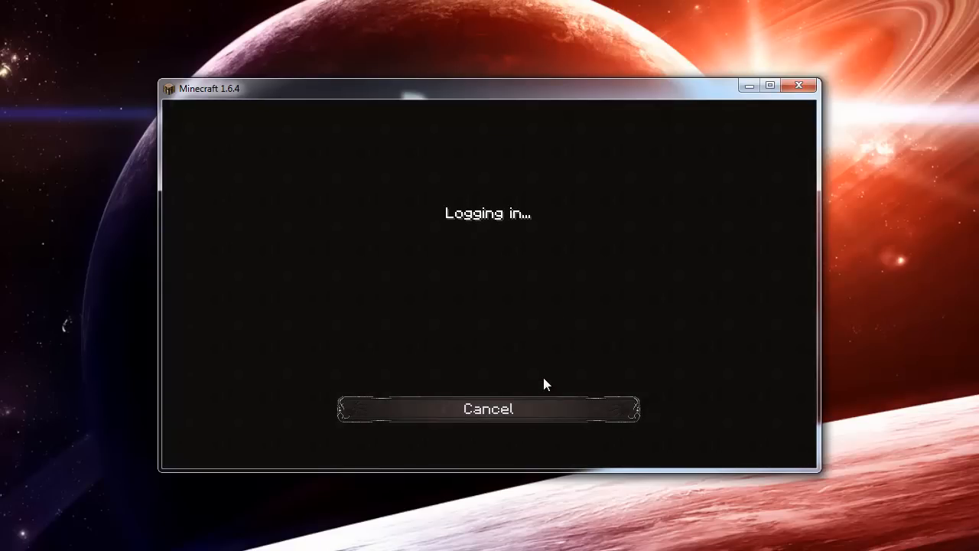
Check the server's online player list and walk around the spawn area
{"action": "key", "text": "Tab"}
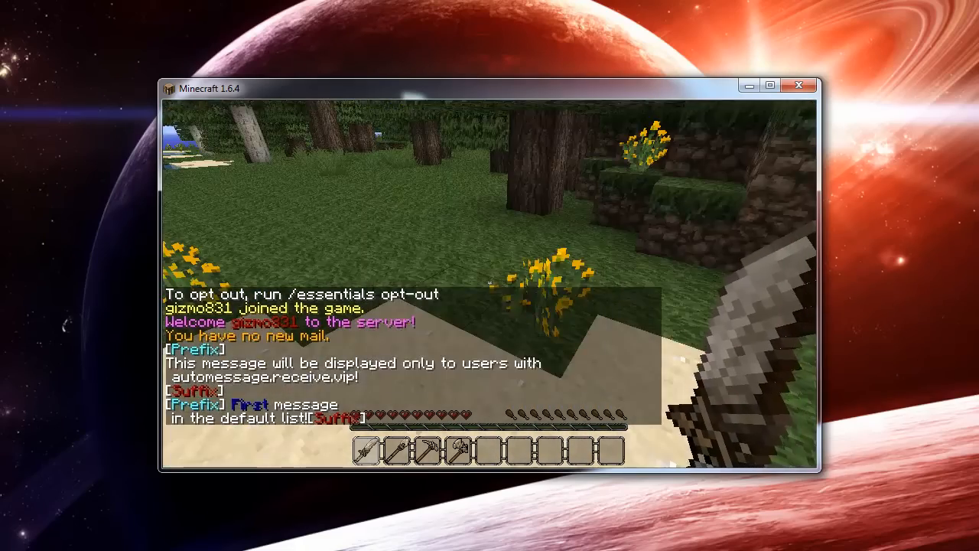
{"action": "key", "text": "Tab"}
{"action": "key", "text": "w"}
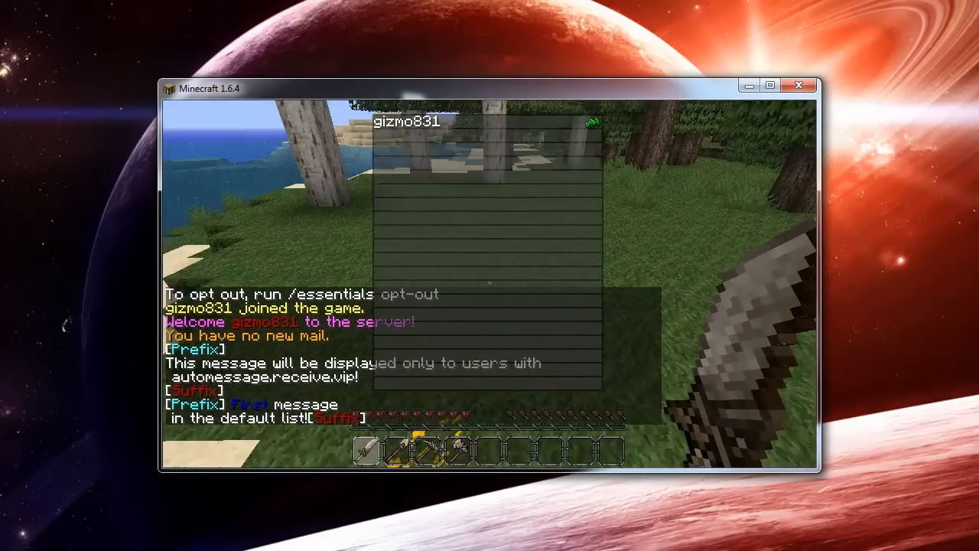
{"action": "key", "text": "w"}
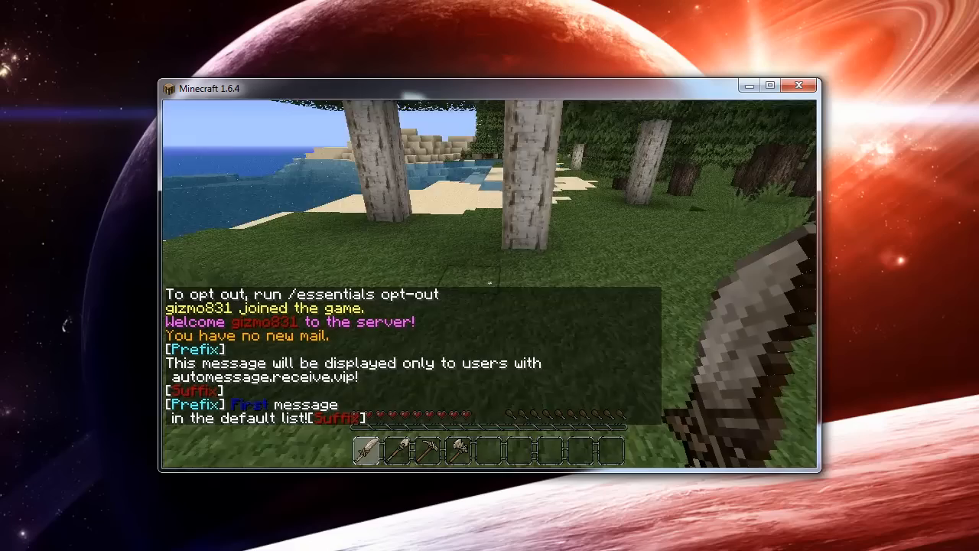
{"action": "key", "text": "w"}
{"action": "key", "text": "Tab"}
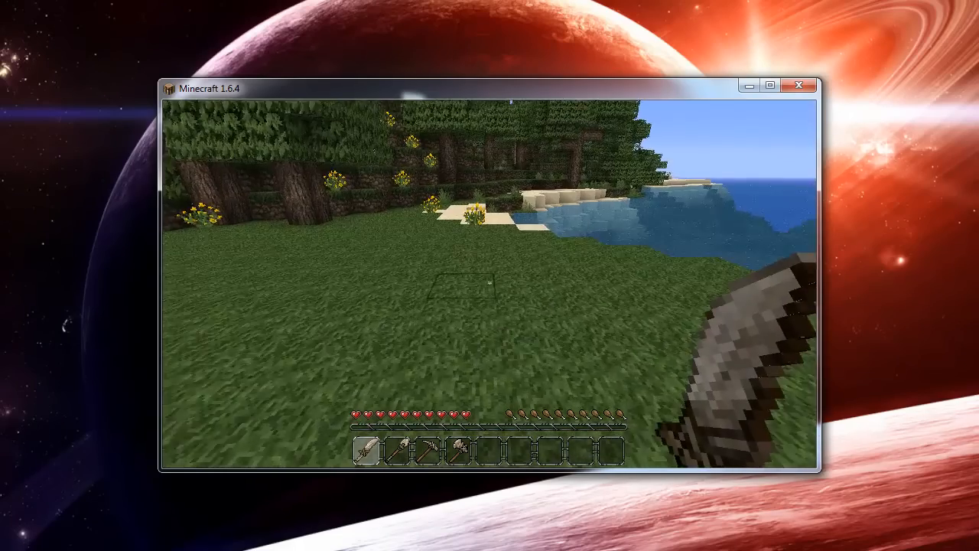
{"action": "key", "text": "w"}
{"action": "key", "text": "w"}
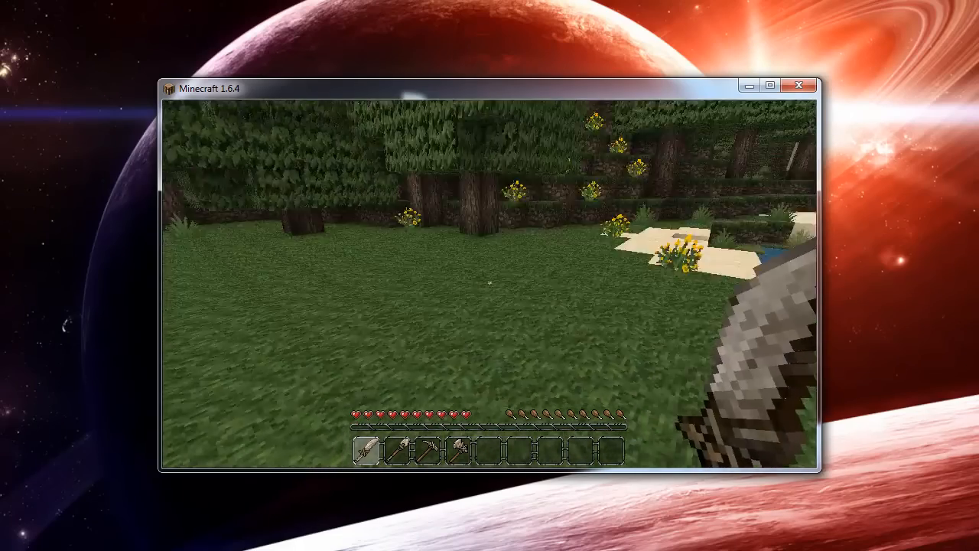
{"action": "key", "text": "space"}
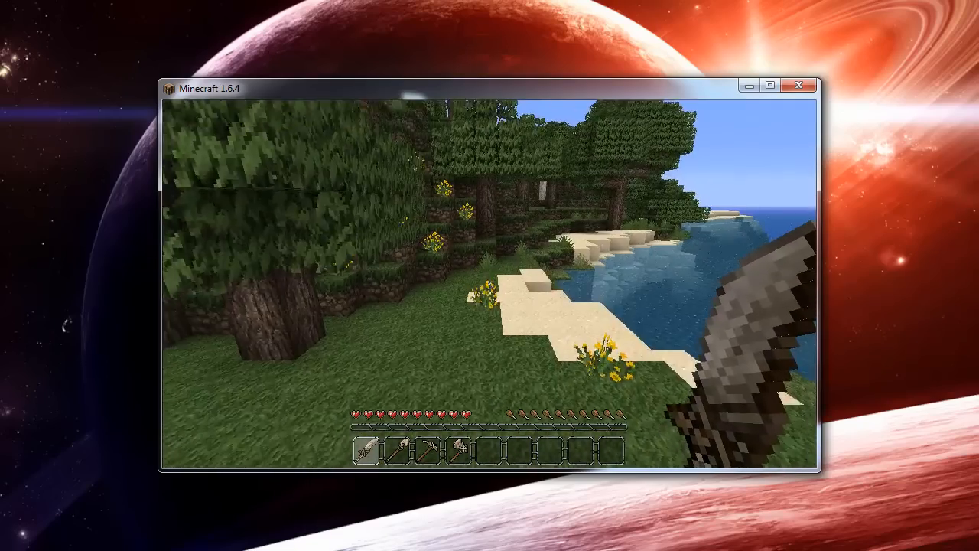
{"action": "key", "text": "space"}
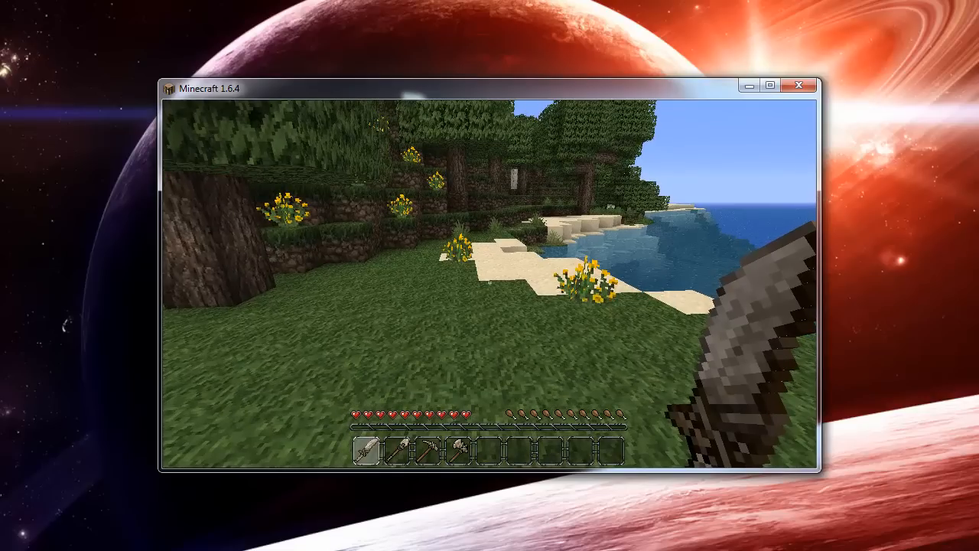
List the server's installed plugins with the /pl chat command, and close the chat
{"action": "type", "text": "t/pl"}
{"action": "key", "text": "Return"}
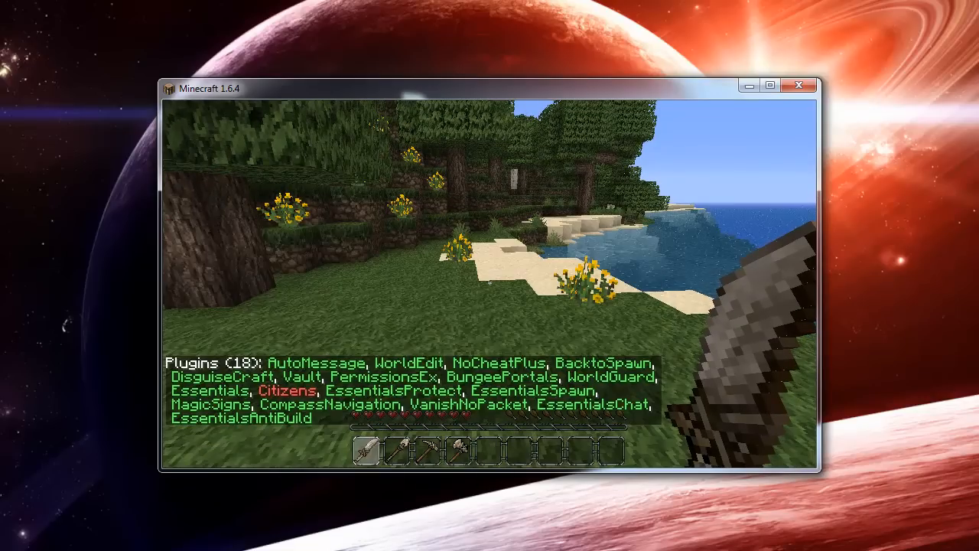
{"action": "key", "text": "t"}
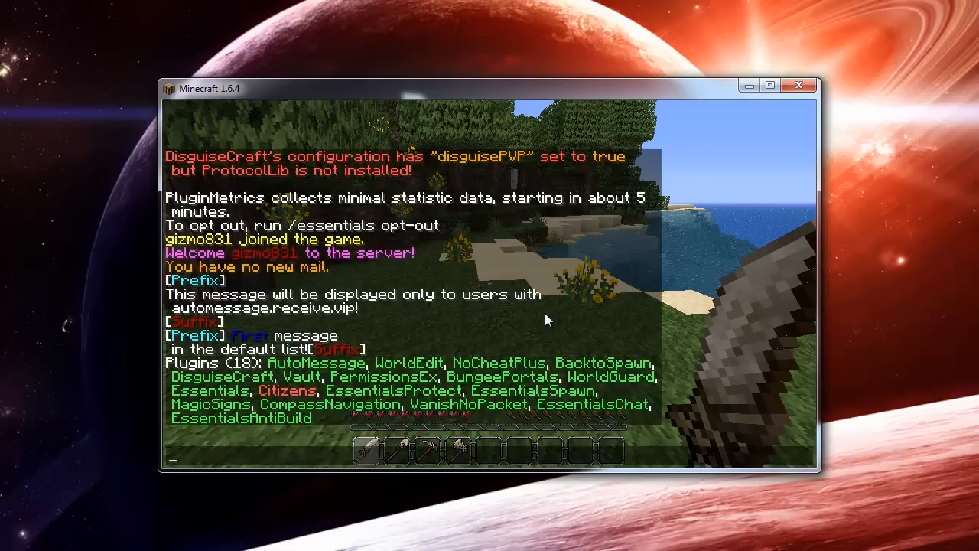
{"action": "key", "text": "Escape"}
{"action": "key", "text": "Escape"}
{"action": "key", "text": "Escape"}
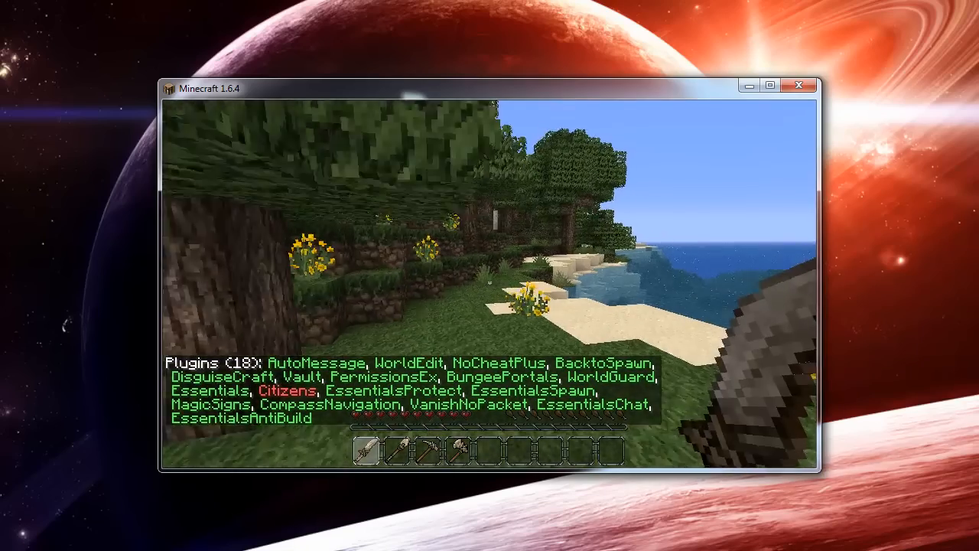
Disconnect from the server and rejoin it through Direct Connect at localhost
{"action": "key", "text": "Escape"}
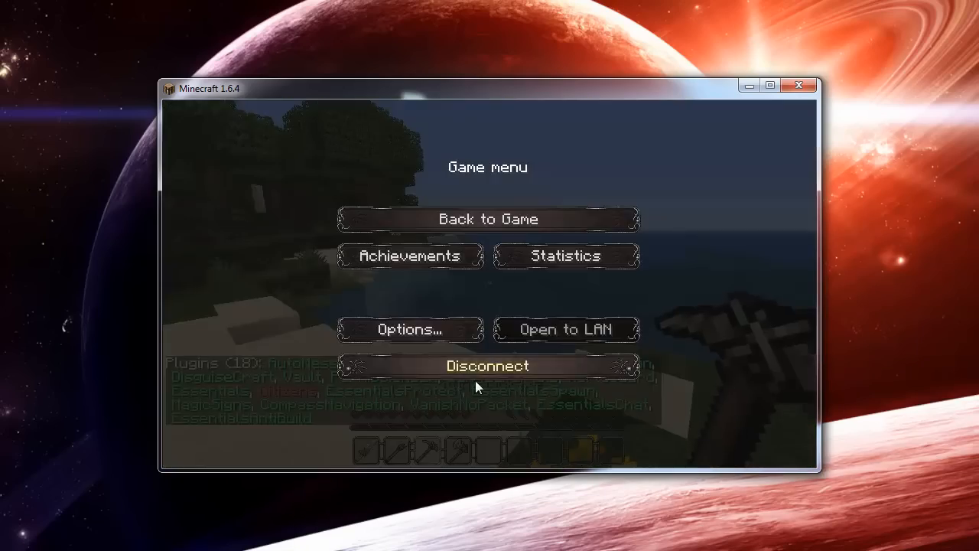
{"action": "left_click", "coordinate": [482, 373]}
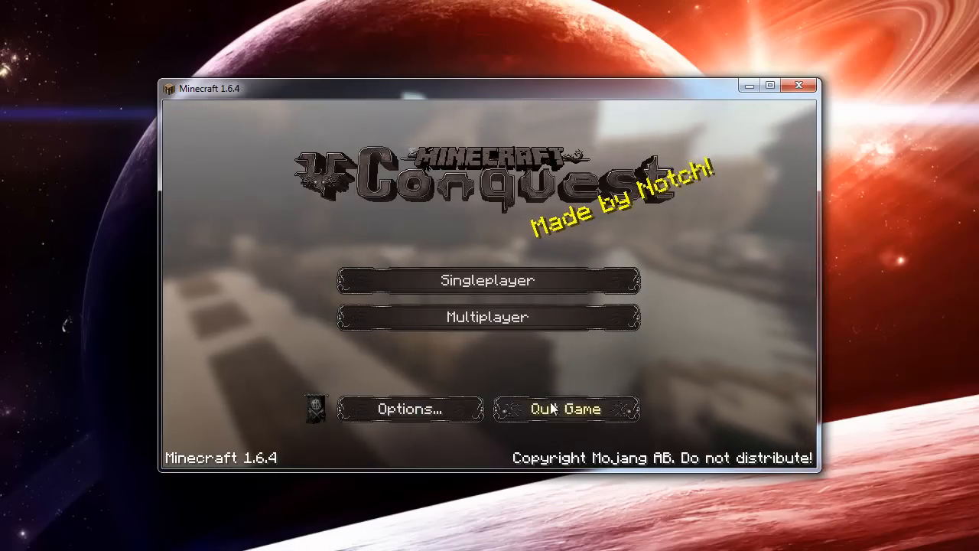
{"action": "left_click", "coordinate": [528, 309]}
{"action": "left_click", "coordinate": [496, 401]}
{"action": "left_click", "coordinate": [526, 382]}
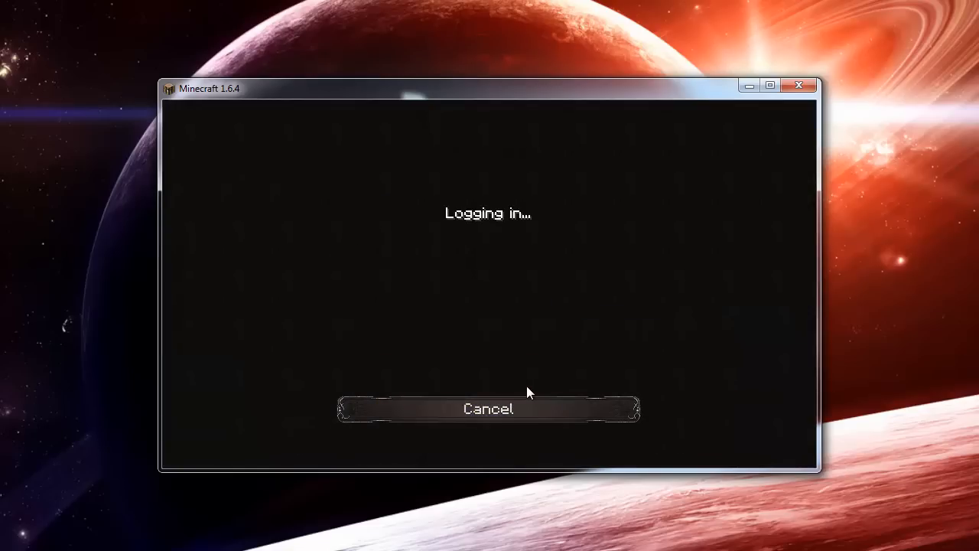
Check the online player list again and try switching between hotbar items near the other player
{"action": "key", "text": "Tab"}
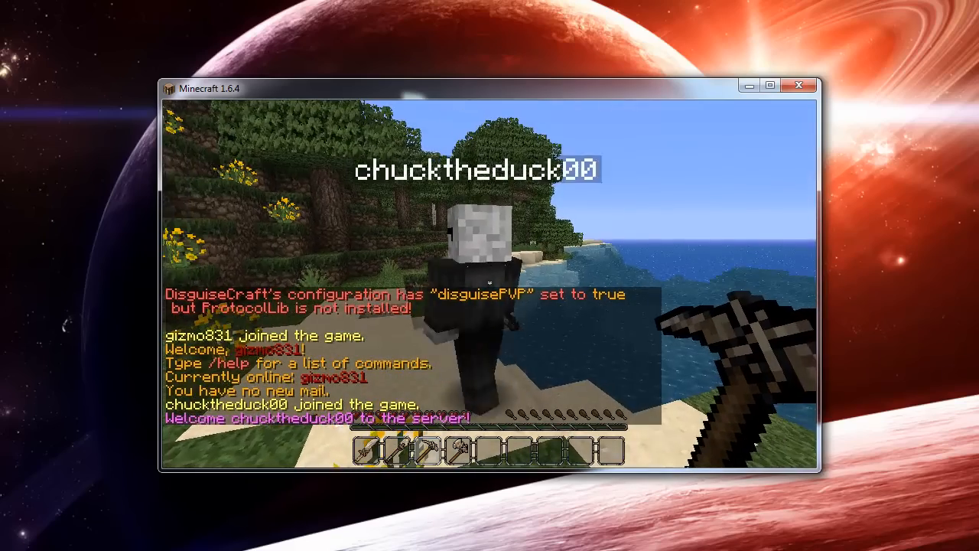
{"action": "key", "text": "Tab"}
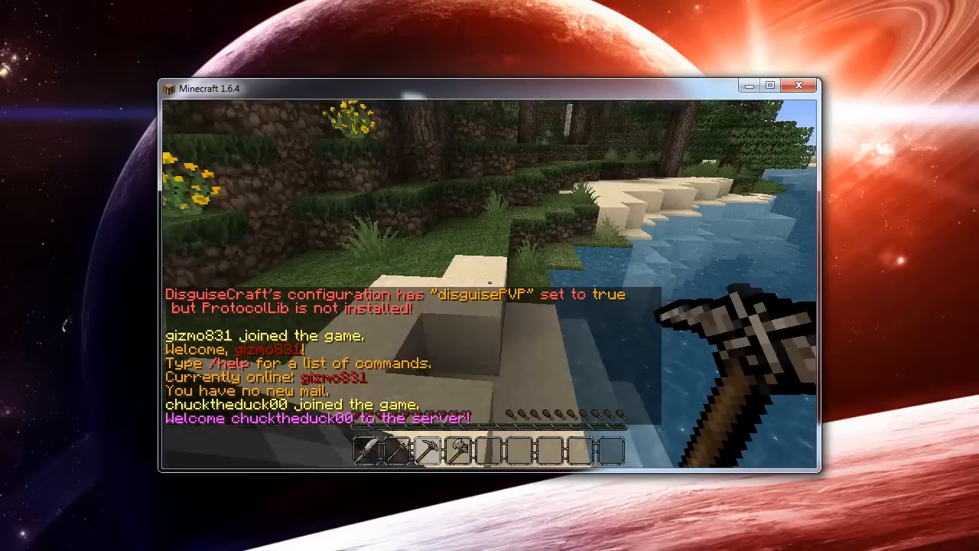
{"action": "key", "text": "Tab"}
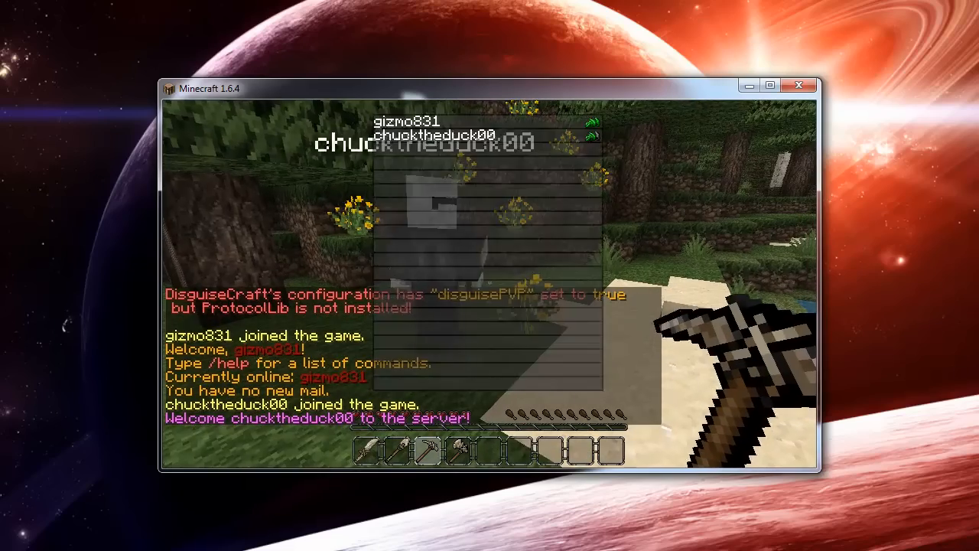
{"action": "key", "text": "2"}
{"action": "scroll", "coordinate": [490, 283], "scroll_direction": "up", "scroll_amount": 2}
{"action": "scroll", "coordinate": [490, 283], "scroll_direction": "up", "scroll_amount": 3}
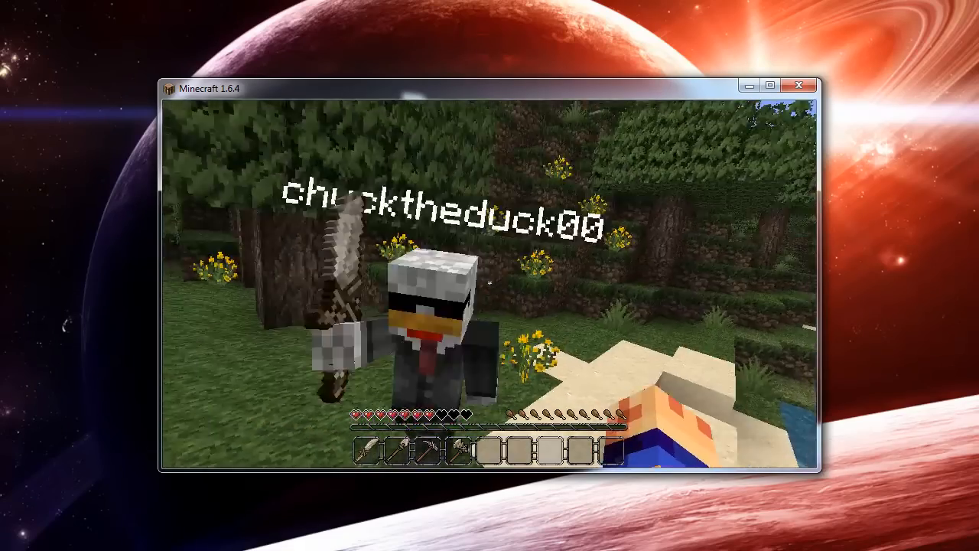
{"action": "scroll", "coordinate": [490, 283], "scroll_direction": "up", "scroll_amount": 4}
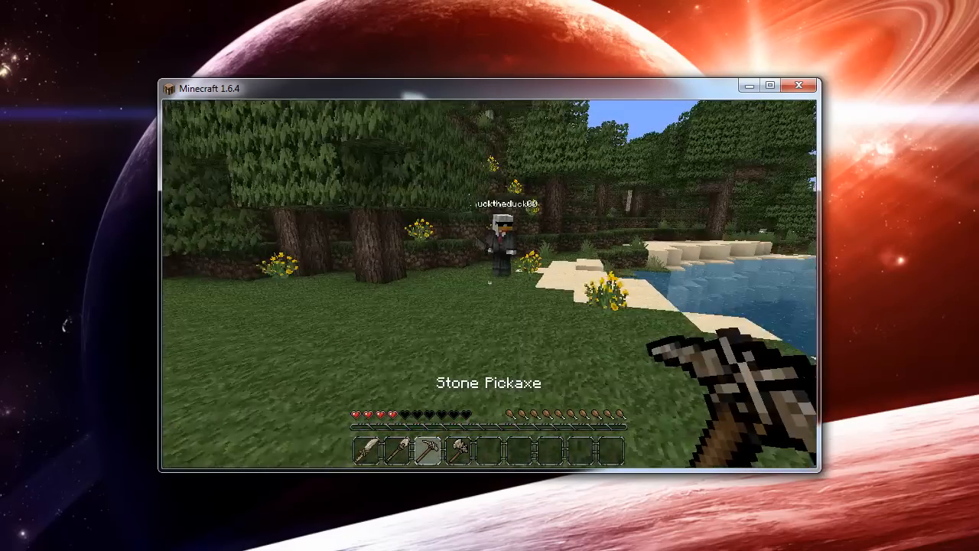
{"action": "scroll", "coordinate": [490, 283], "scroll_direction": "up", "scroll_amount": 1}
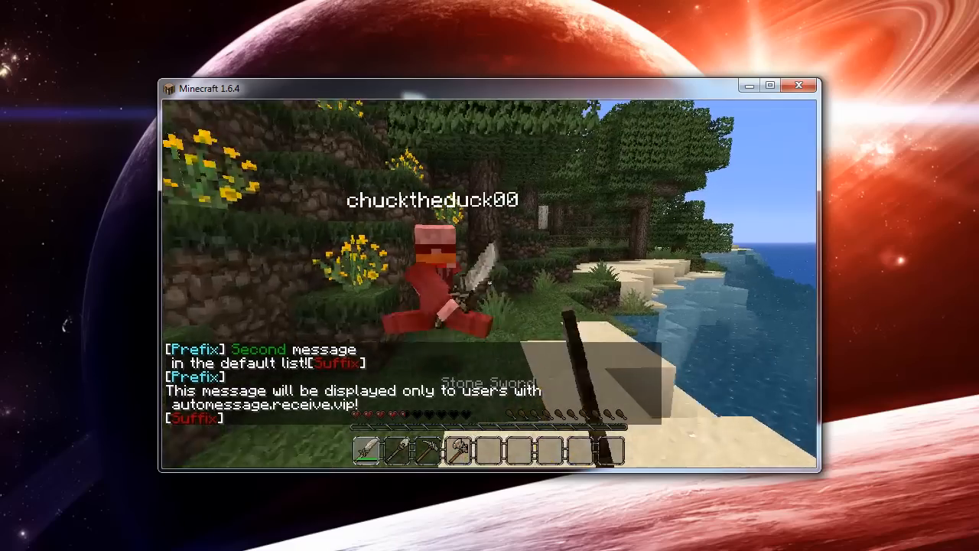